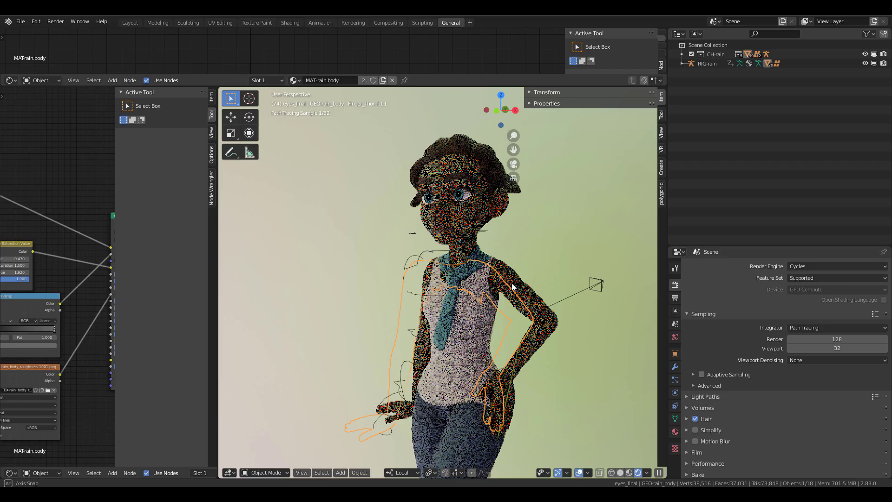
scroll(526, 212, up, 4)
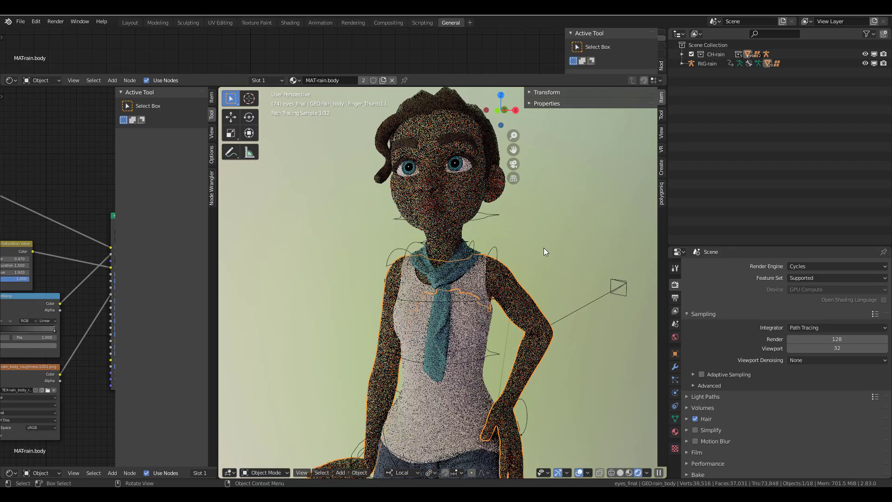
middle_drag(530, 332, 482, 328)
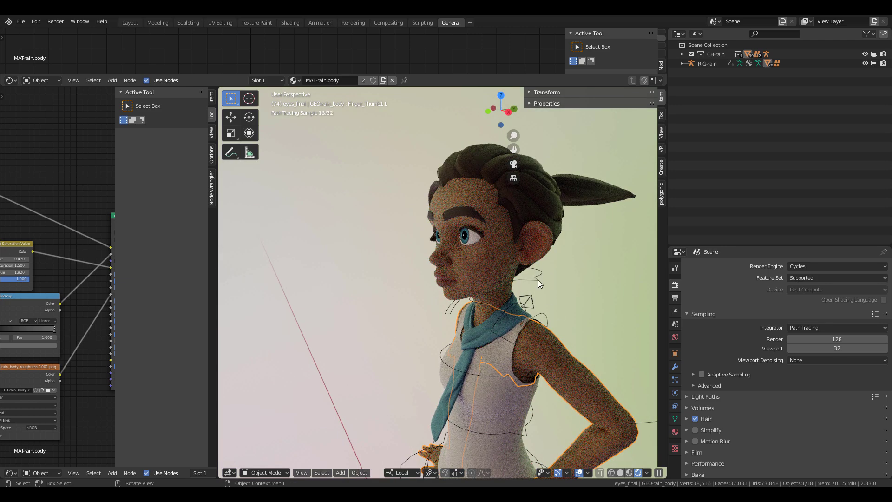
scroll(538, 280, up, 4)
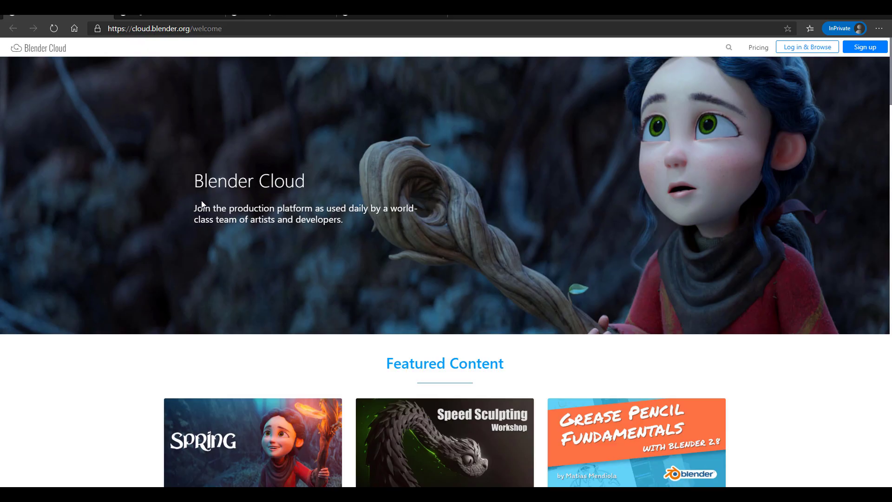
Switch to the browser and look through the Blender Cloud welcome page, covering training, open movies, downloadable assets and subscription pricing
scroll(207, 204, down, 6)
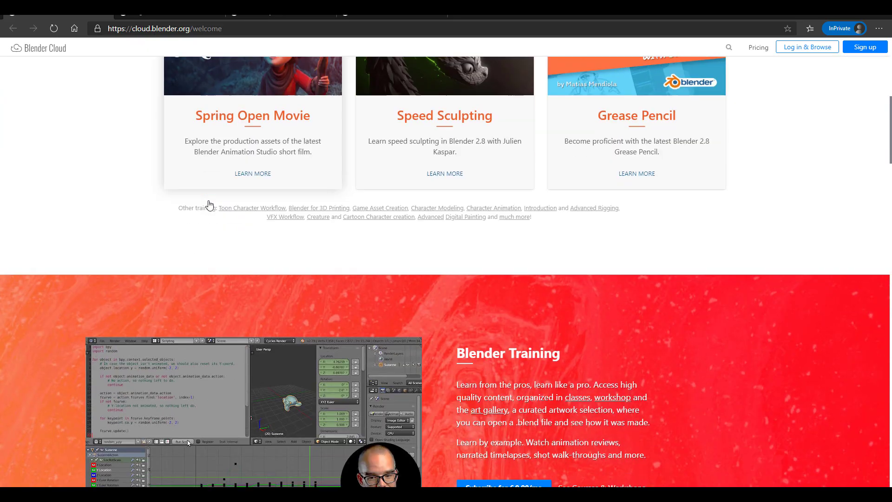
scroll(209, 204, up, 6)
scroll(289, 232, down, 3)
scroll(288, 232, down, 20)
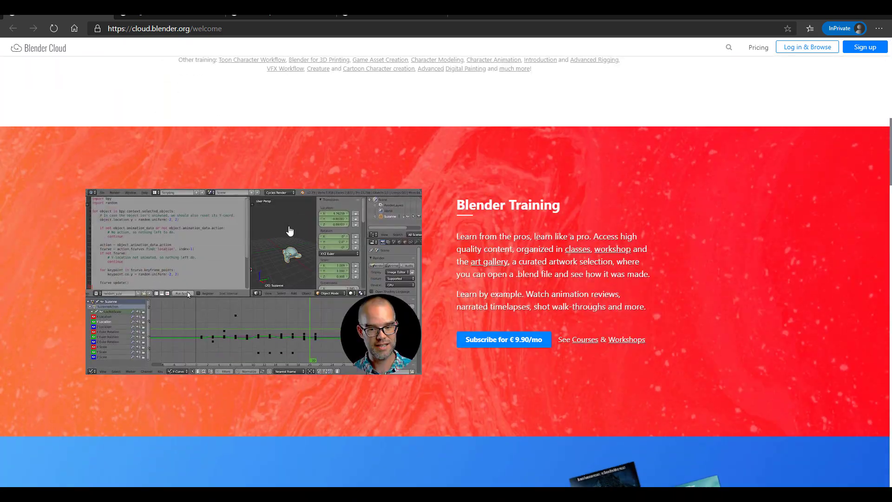
scroll(295, 231, down, 12)
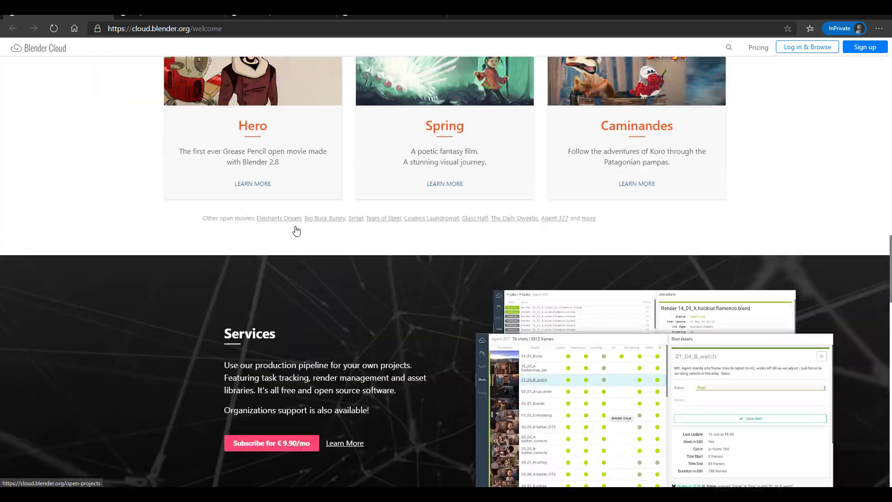
scroll(382, 259, up, 2)
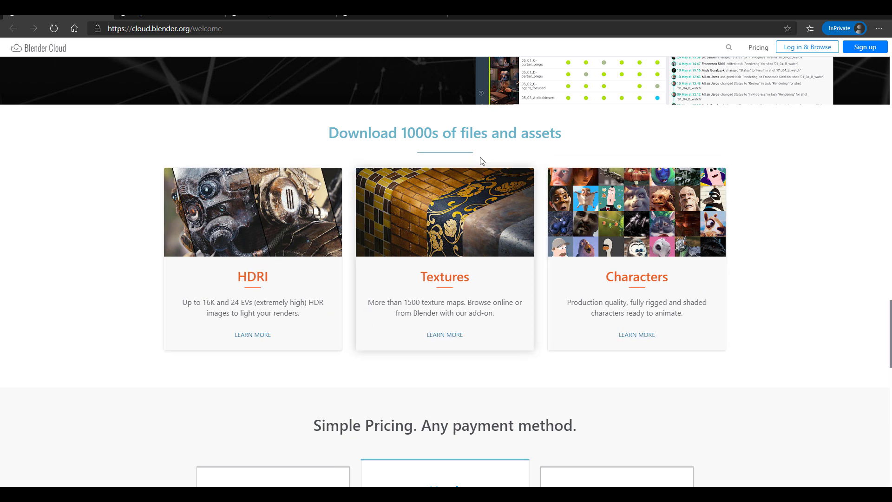
scroll(613, 191, down, 1)
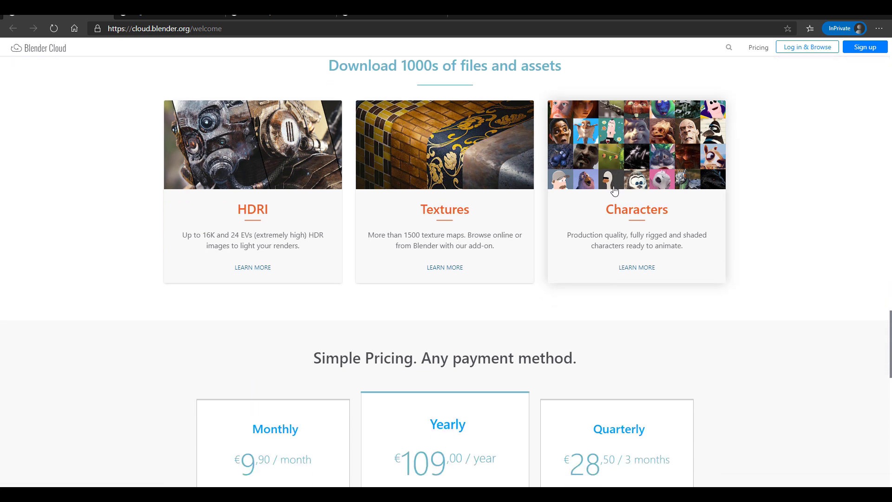
scroll(614, 191, down, 3)
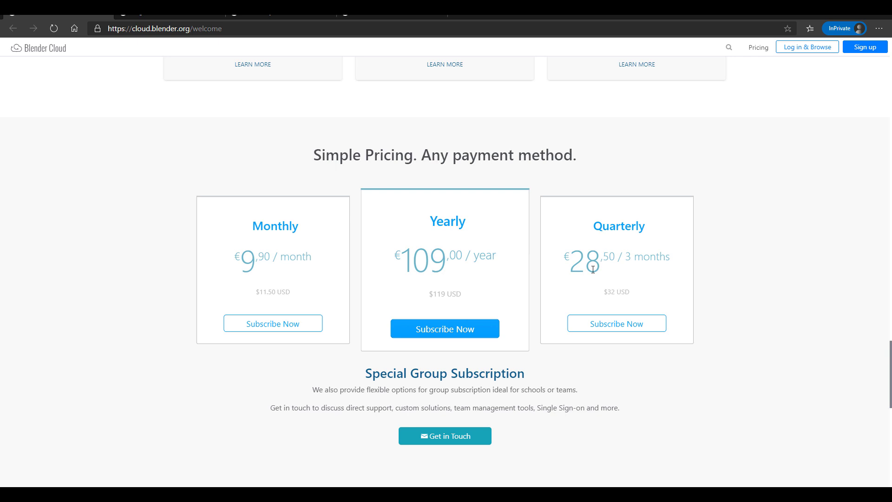
scroll(593, 269, up, 20)
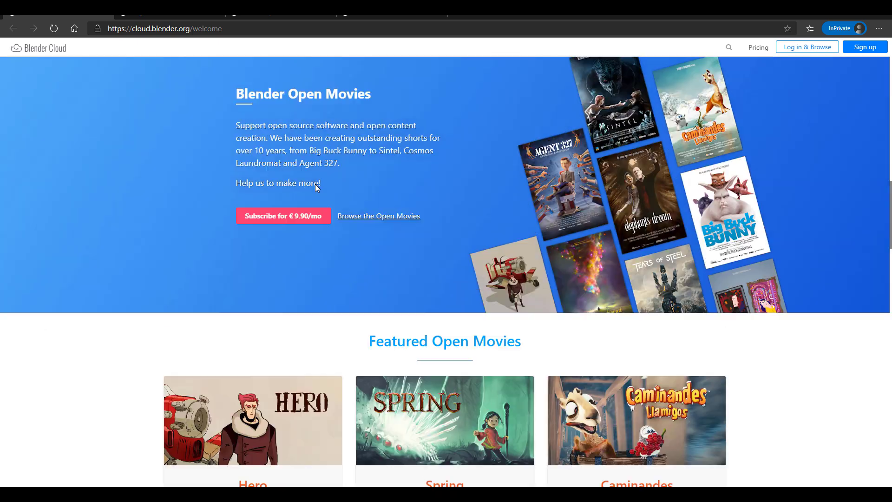
scroll(315, 184, up, 4)
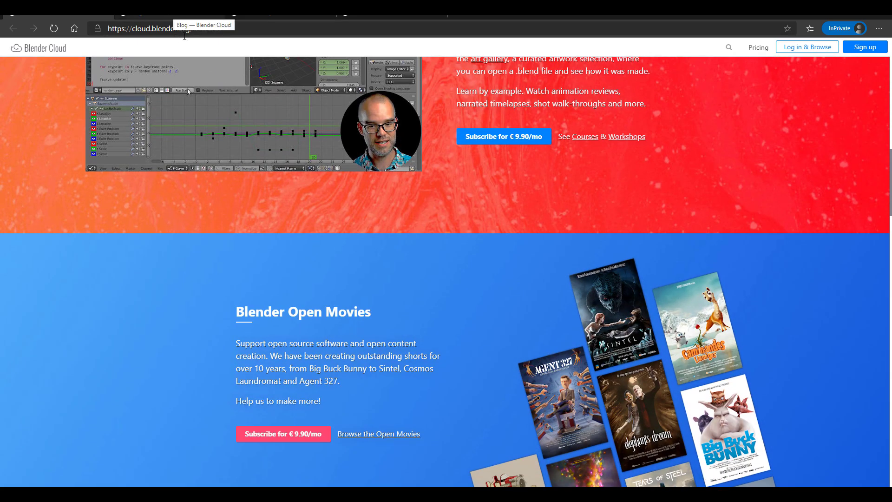
scroll(459, 187, up, 15)
scroll(459, 187, up, 3)
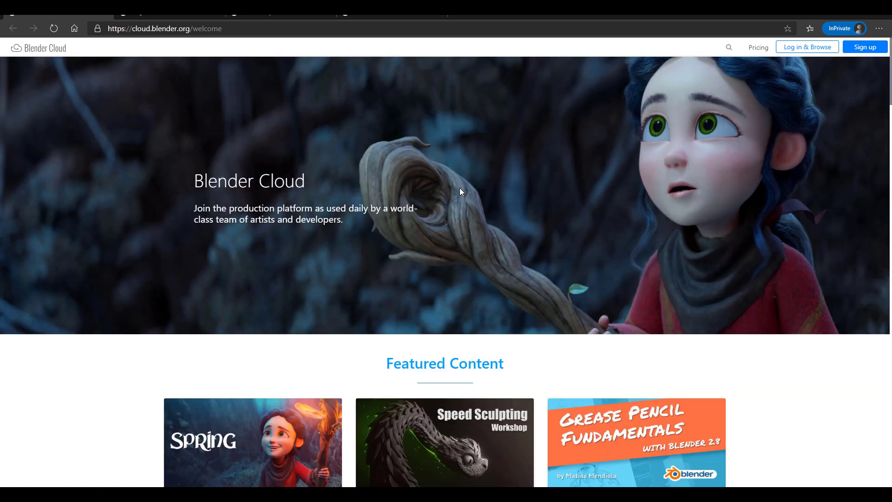
Open the Rain 2.0 release post and the character library, and examine the Rain v1.0 page with its description and comments
click(191, 13)
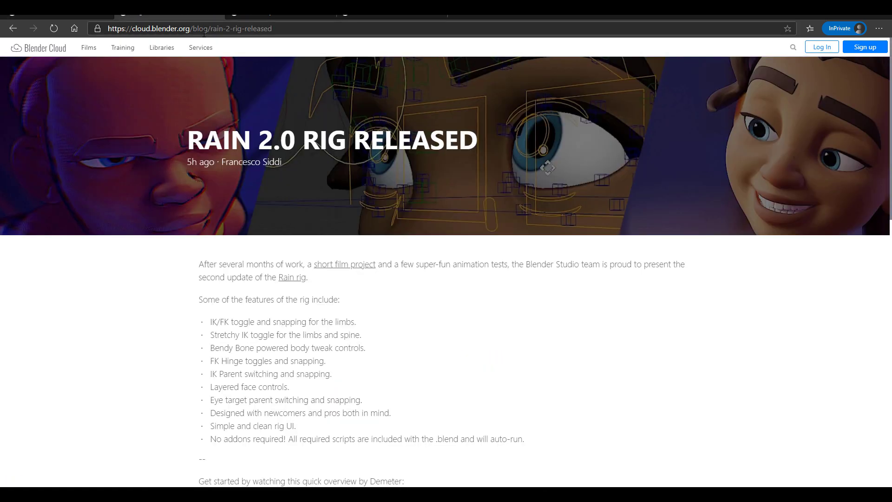
click(379, 14)
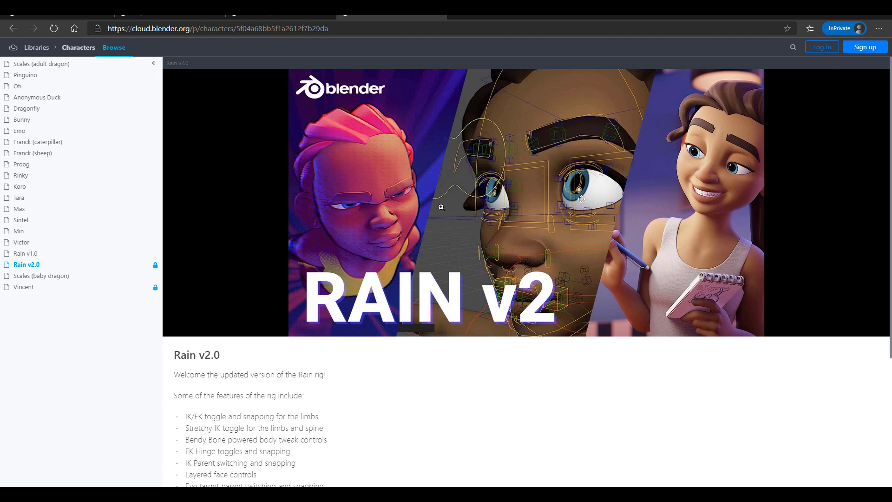
click(34, 254)
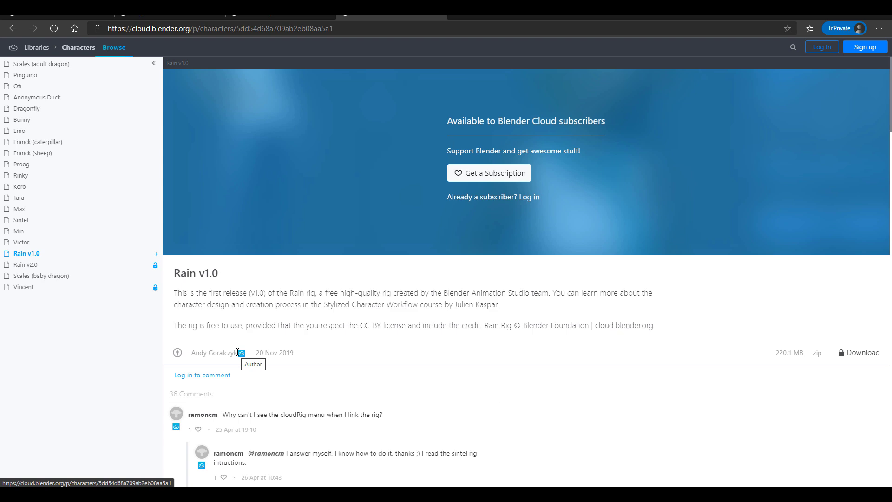
scroll(443, 307, down, 5)
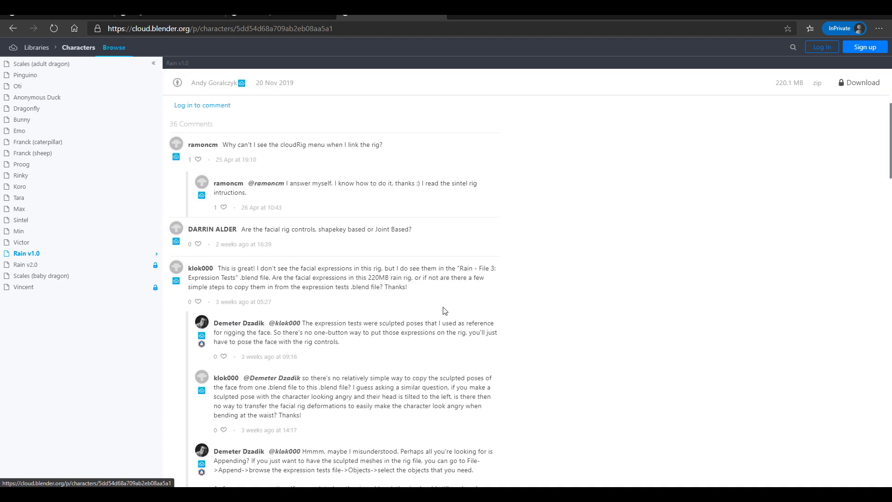
scroll(384, 287, up, 5)
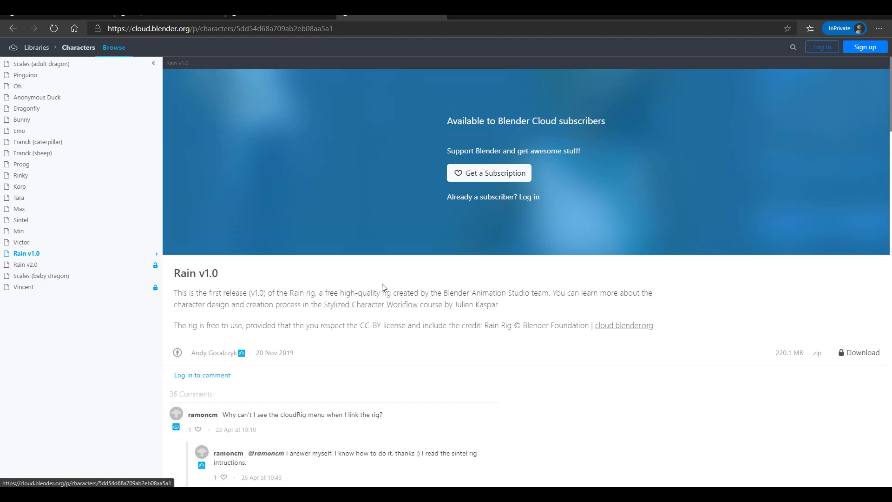
Open the Rain v2.0 character page and review its feature list, licence terms and download option
click(31, 265)
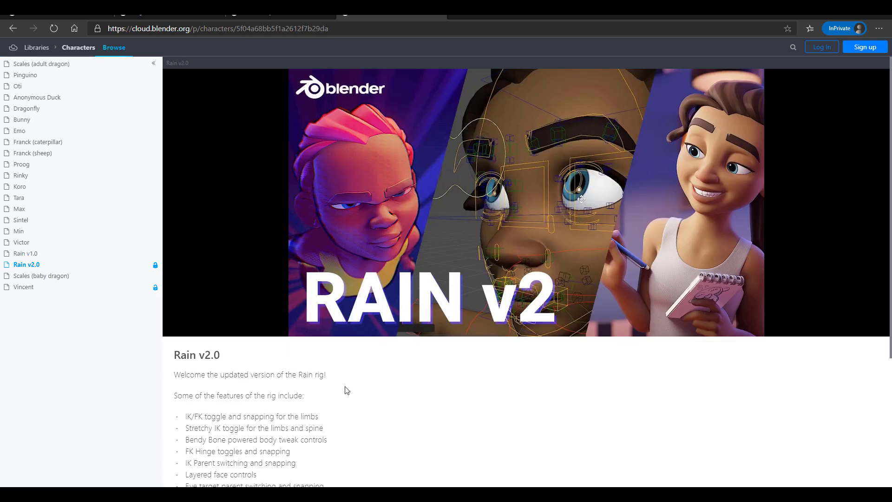
scroll(371, 368, down, 3)
scroll(371, 368, down, 1)
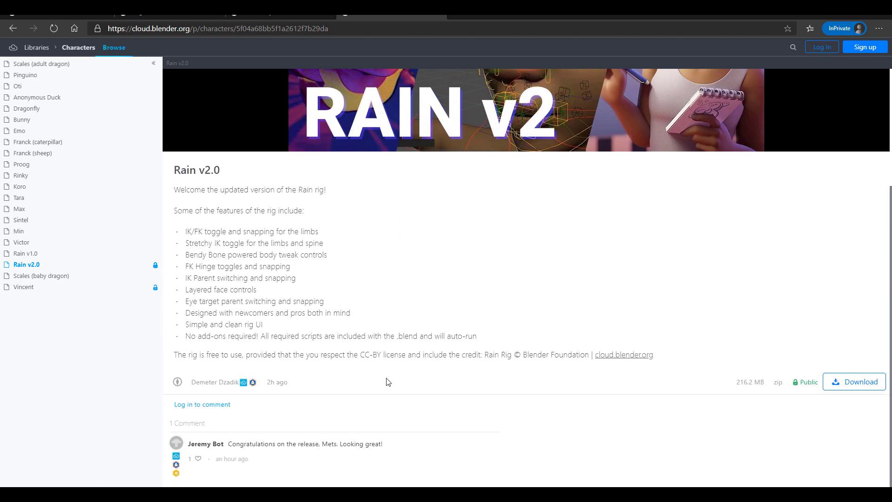
scroll(386, 383, up, 1)
scroll(390, 382, down, 1)
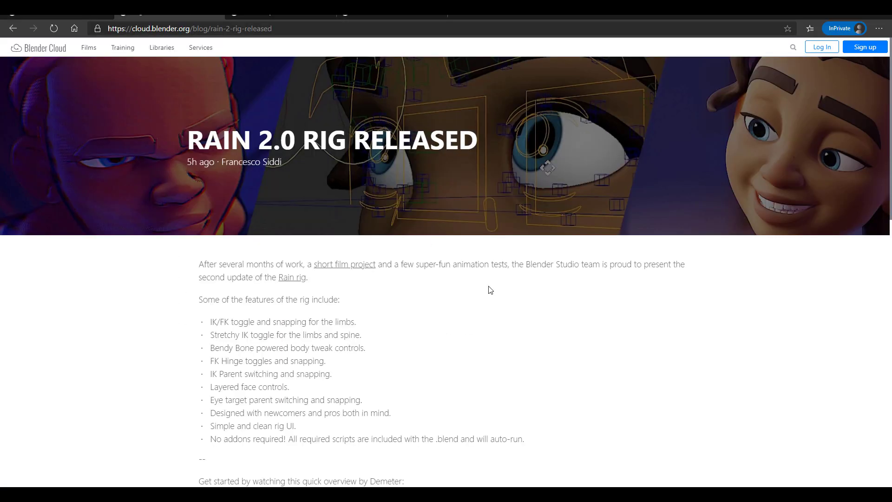
Look through the Rain 2.0 rig release blog post, including its download link and embedded overview video
scroll(488, 289, down, 8)
scroll(509, 302, down, 5)
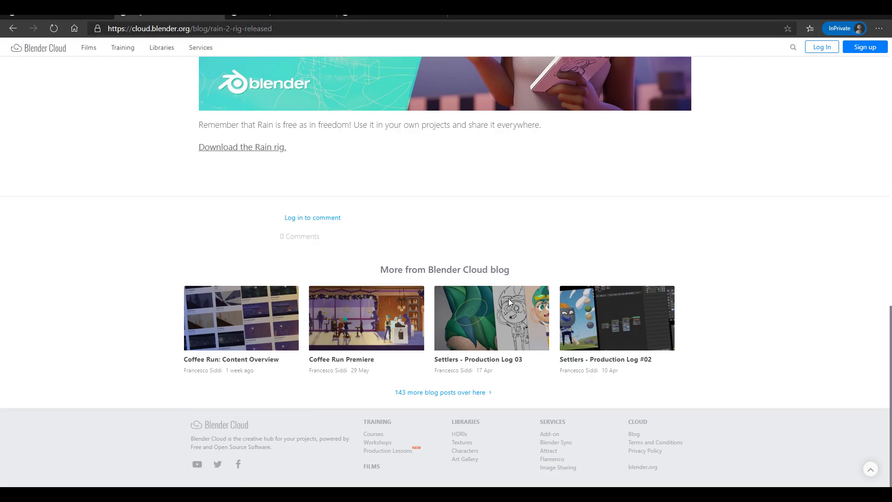
scroll(508, 303, up, 7)
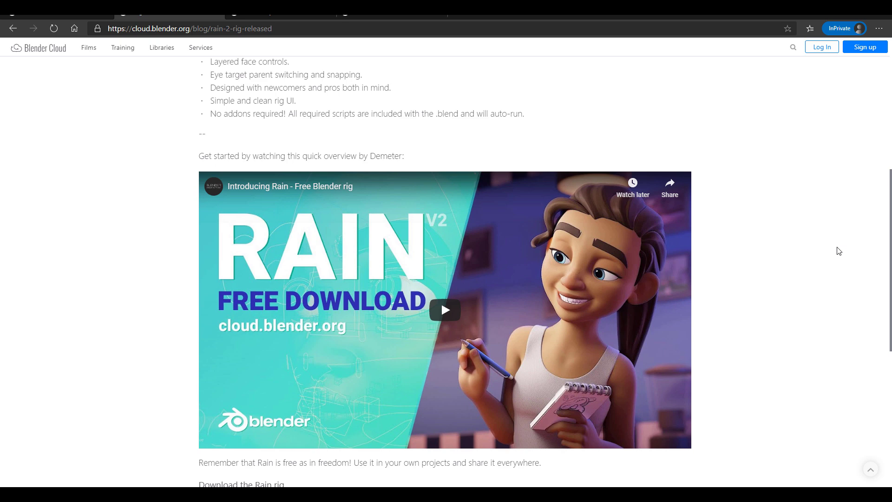
scroll(579, 241, down, 5)
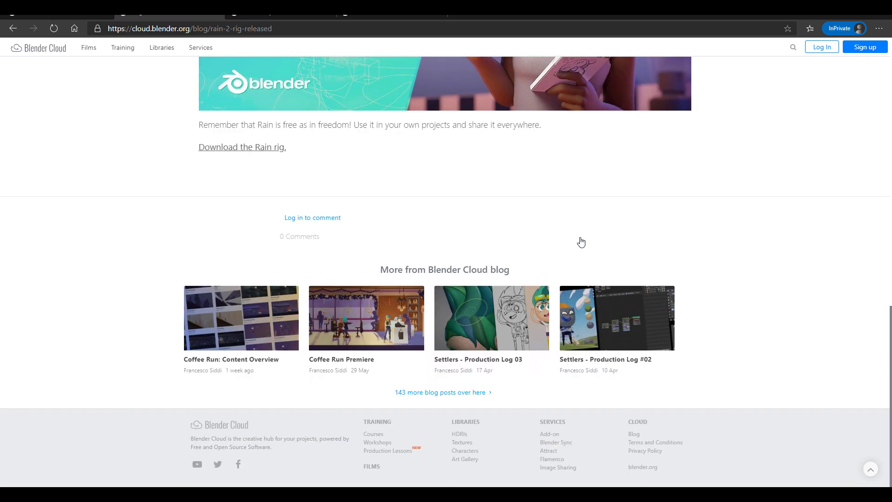
scroll(582, 242, up, 7)
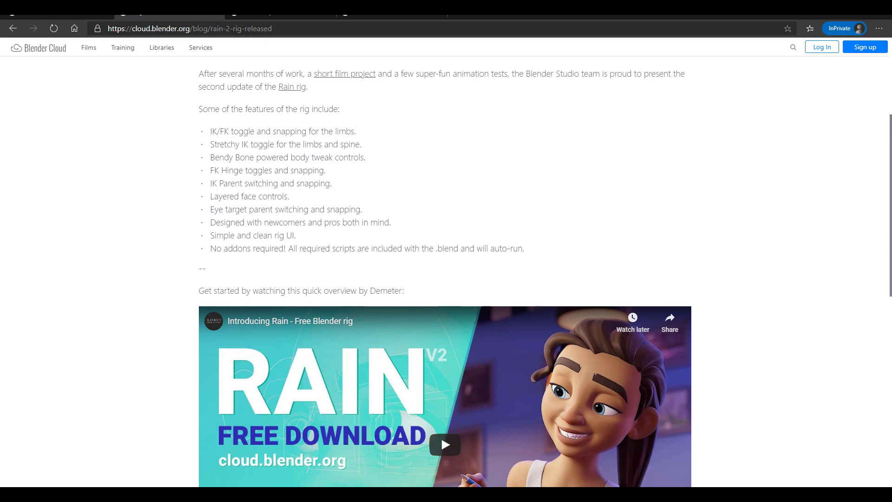
click(455, 448)
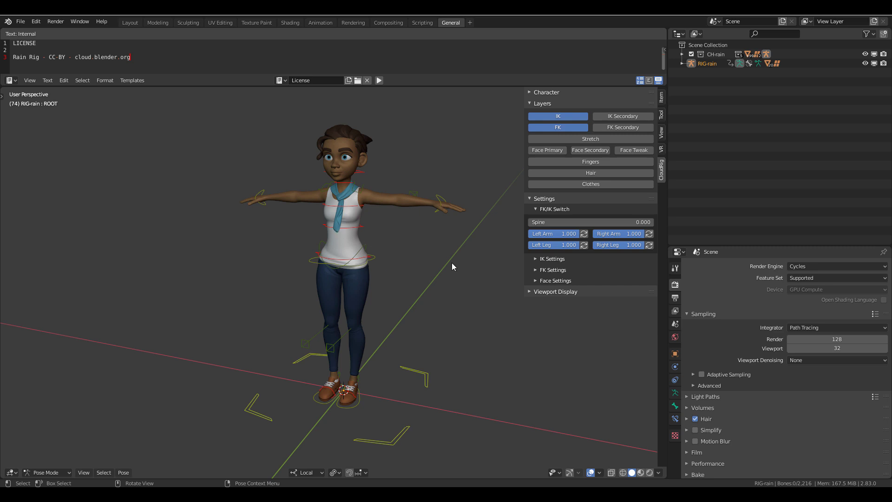
Switch to Blender, select the Rain rig's left hand IK control, and activate the Move tool with viewport gizmos shown
middle_drag(452, 262, 404, 262)
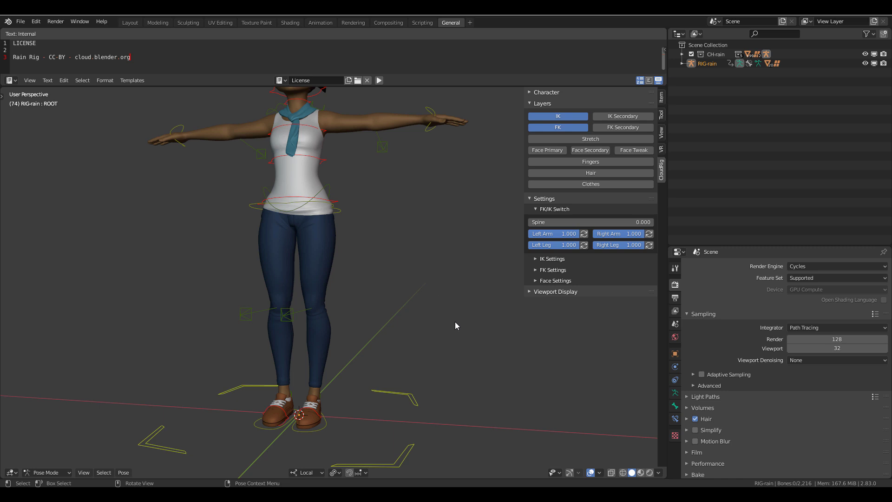
middle_drag(455, 322, 363, 297)
click(405, 284)
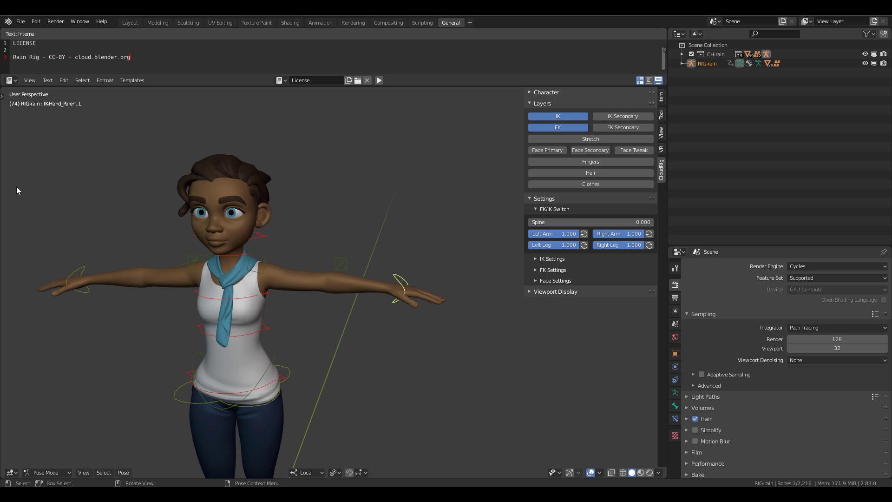
click(2, 95)
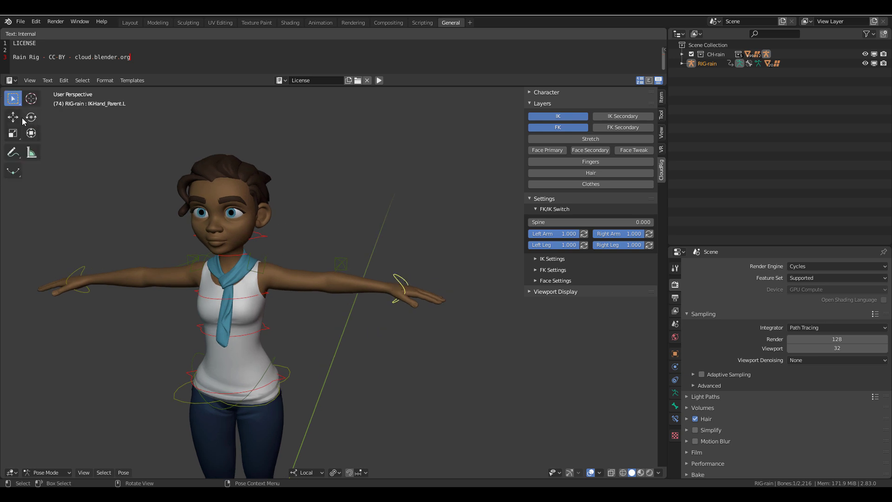
click(13, 117)
middle_drag(404, 326, 436, 305)
click(570, 473)
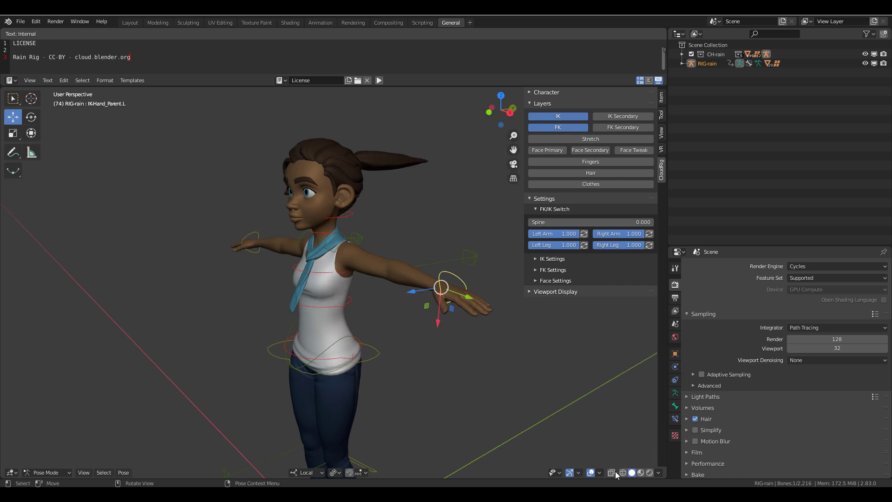
Try out the left hand IK control by moving it around to reposition the arm
shift+middle_drag(468, 331, 452, 319)
drag(450, 328, 435, 323)
key(g)
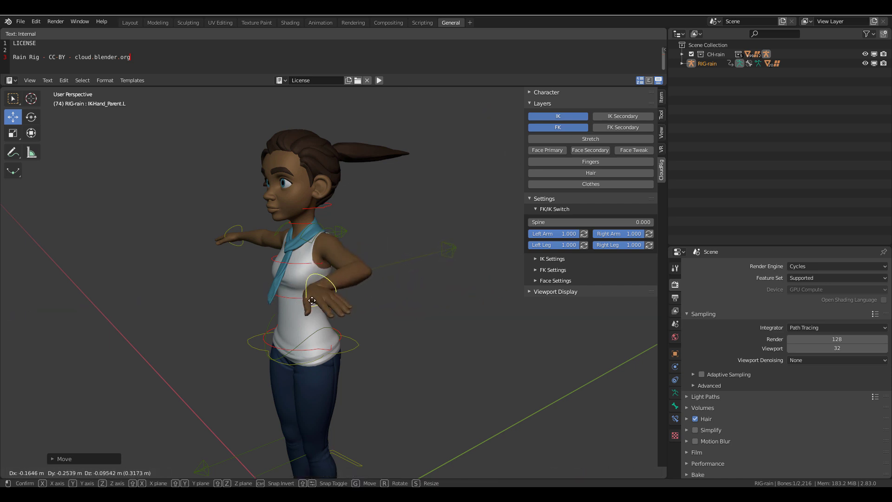
click(383, 342)
middle_drag(384, 342, 463, 325)
scroll(462, 324, up, 2)
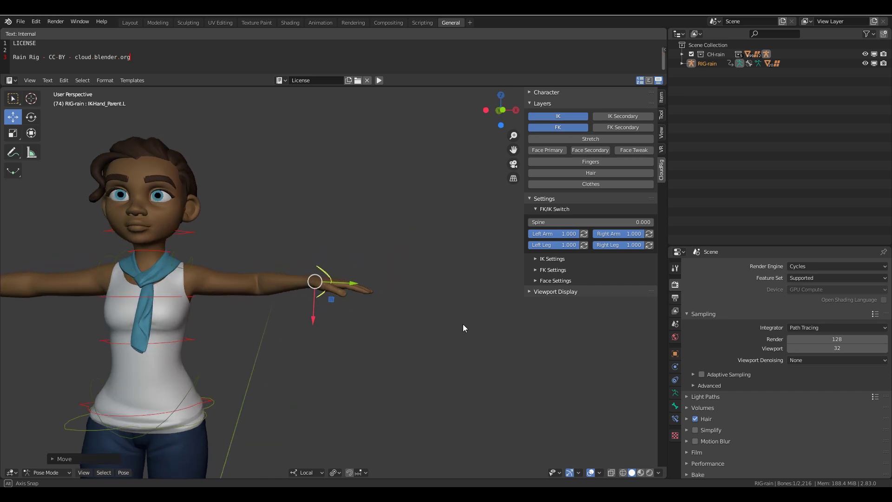
mouse_move(342, 300)
mouse_down()
mouse_move(488, 293)
mouse_move(307, 301)
mouse_move(230, 291)
mouse_move(465, 292)
mouse_move(305, 307)
mouse_move(291, 300)
mouse_move(349, 301)
mouse_up()
middle_drag(421, 357, 343, 388)
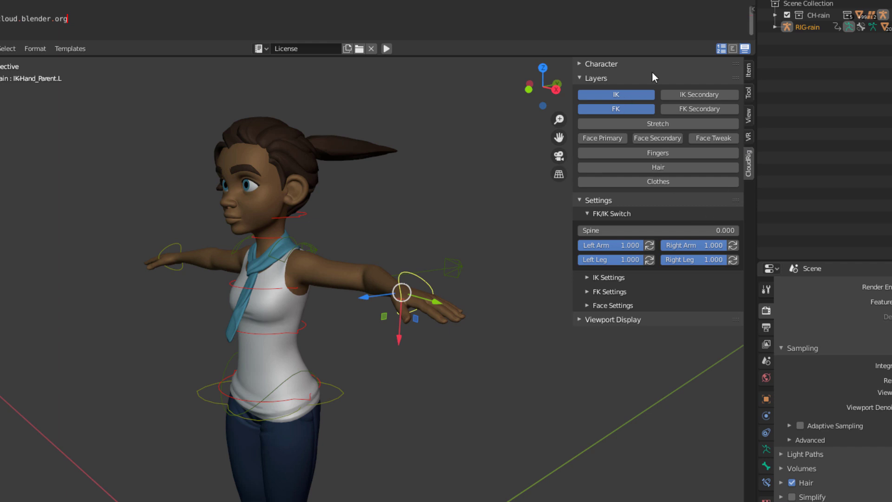
Expand the Character settings and try Dummy Eyes at 0 before restoring it to 1
click(581, 64)
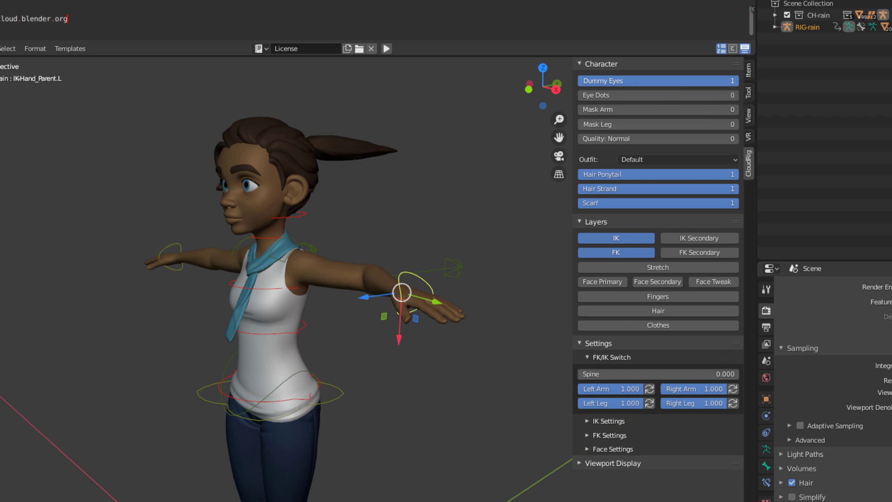
double_click(643, 81)
text(0)
key(Return)
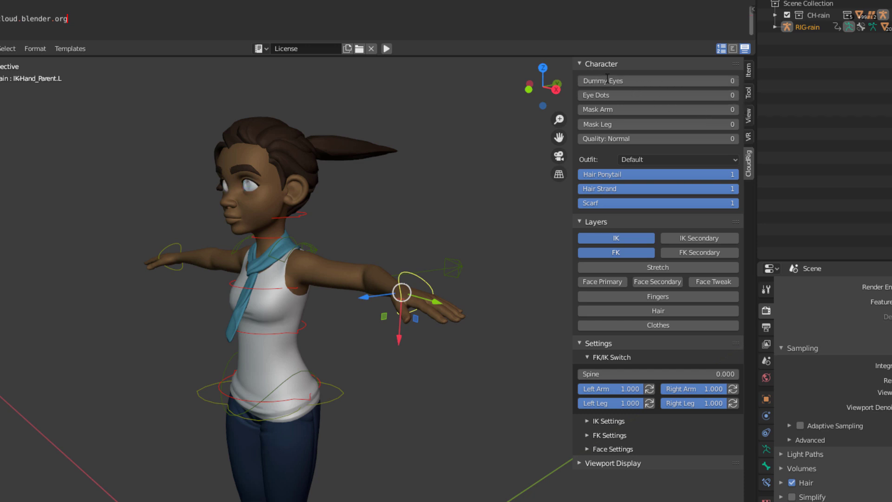
double_click(606, 80)
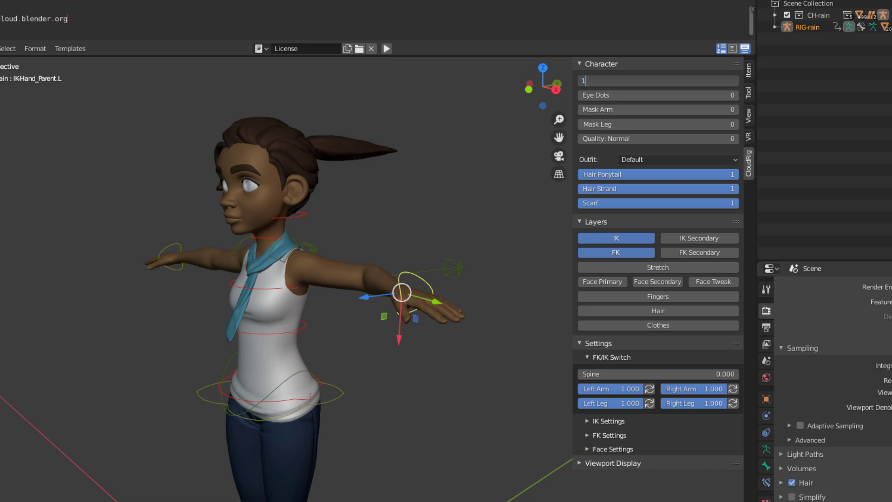
text(1)
key(Return)
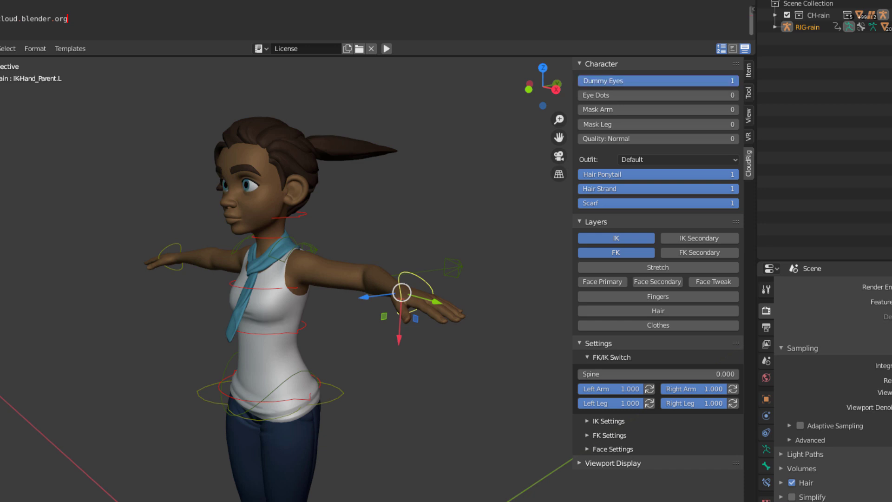
Set Eye Dots to 1 and check the character's eyes in a close-up of the face
double_click(628, 96)
key(Return)
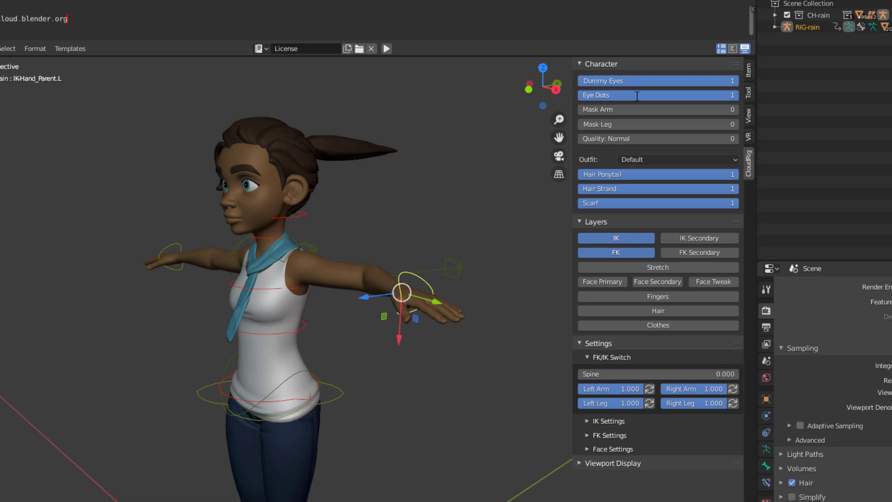
scroll(293, 124, up, 5)
shift+middle_drag(195, 172, 67, 363)
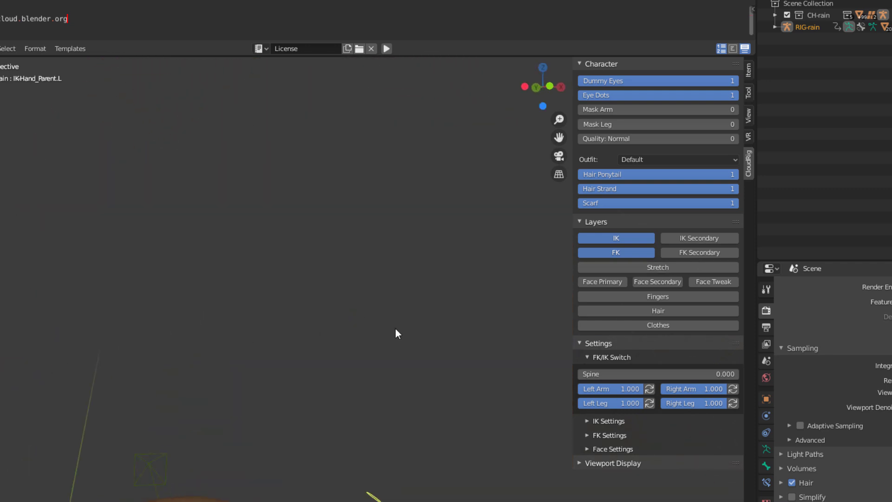
shift+middle_drag(213, 314, 681, 269)
middle_drag(260, 330, 436, 349)
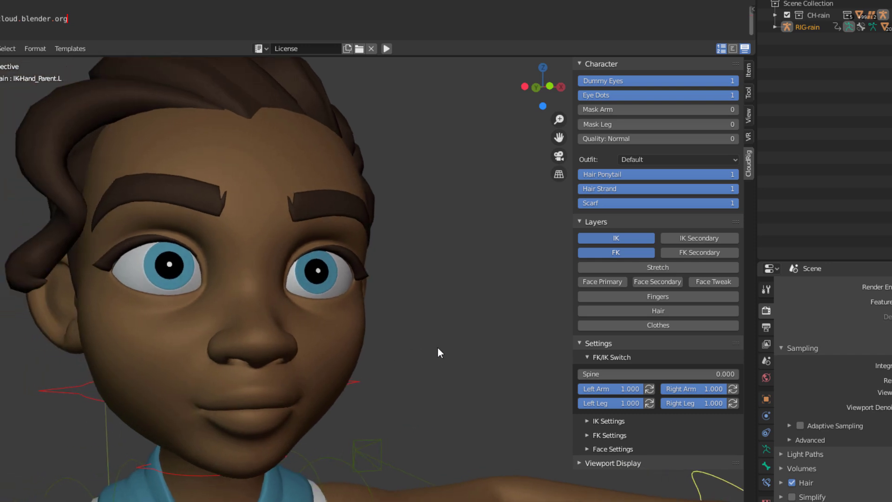
Try the arm mask by setting Mask Arm to 1, and restore it to 0
double_click(673, 109)
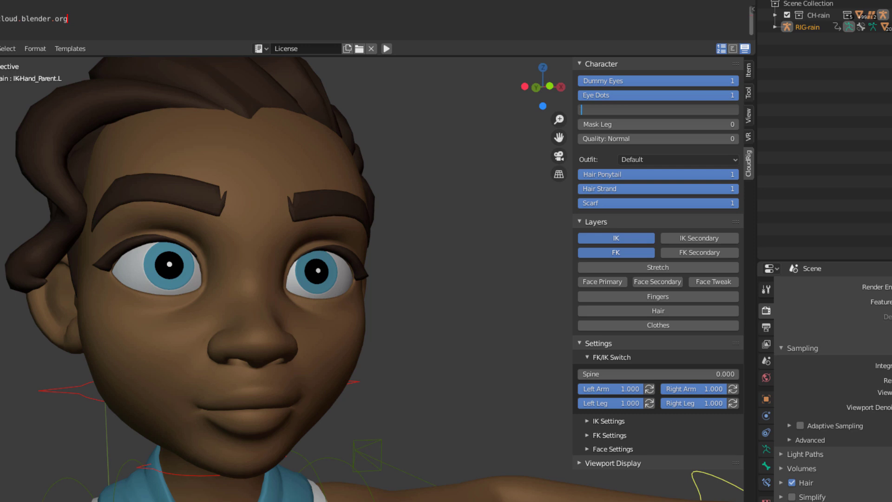
text(1)
key(Return)
scroll(209, 263, down, 6)
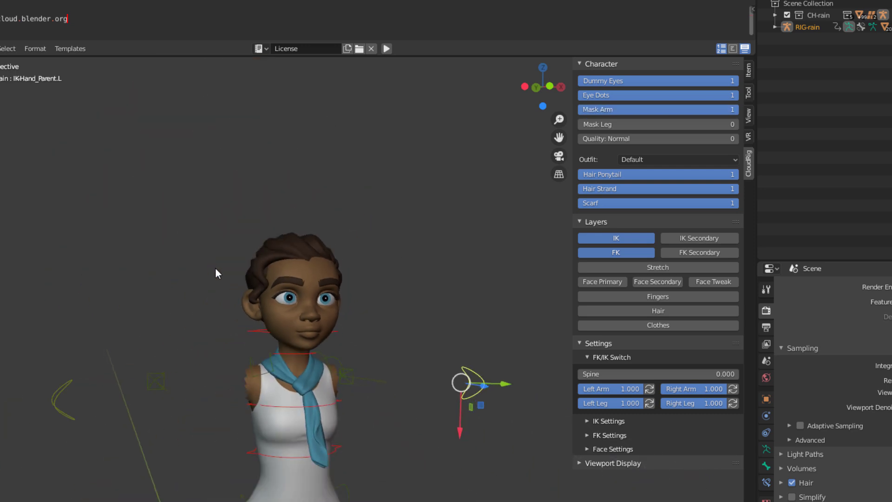
middle_drag(216, 267, 553, 343)
double_click(625, 107)
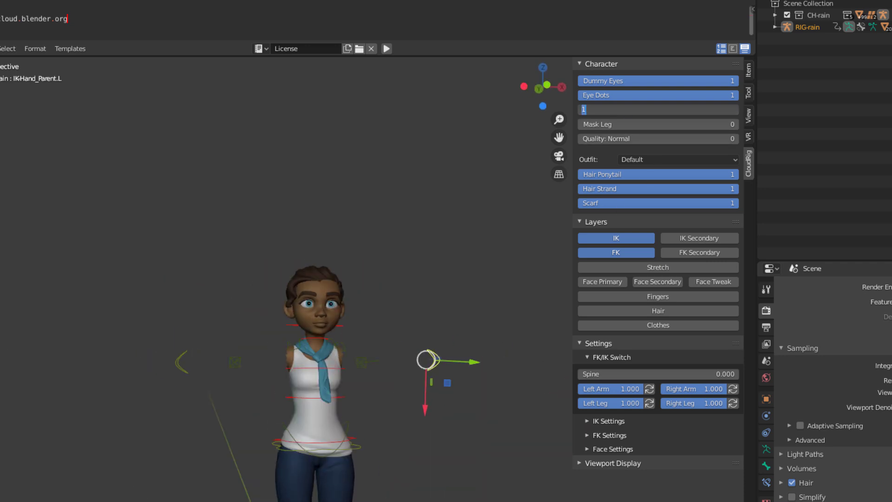
text(0)
key(Return)
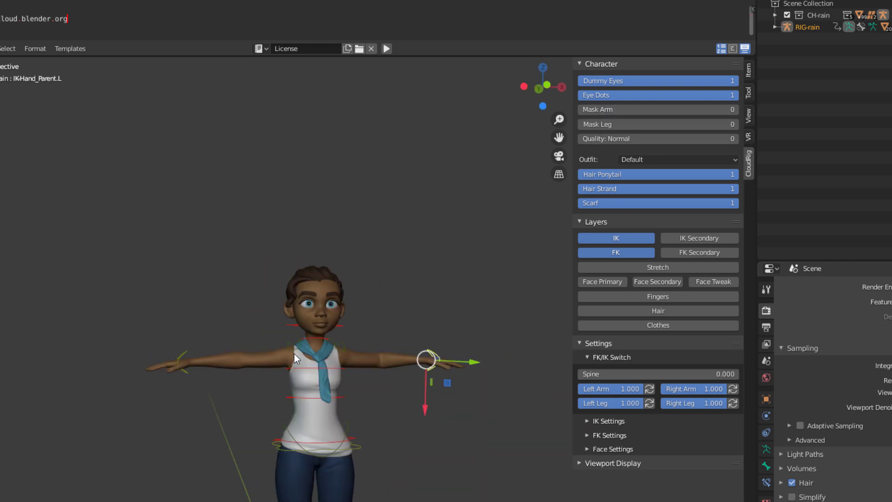
Pose the arms with the hand IK controls, resting the left hand at the hip and lowering the right arm beside the body
scroll(409, 377, up, 5)
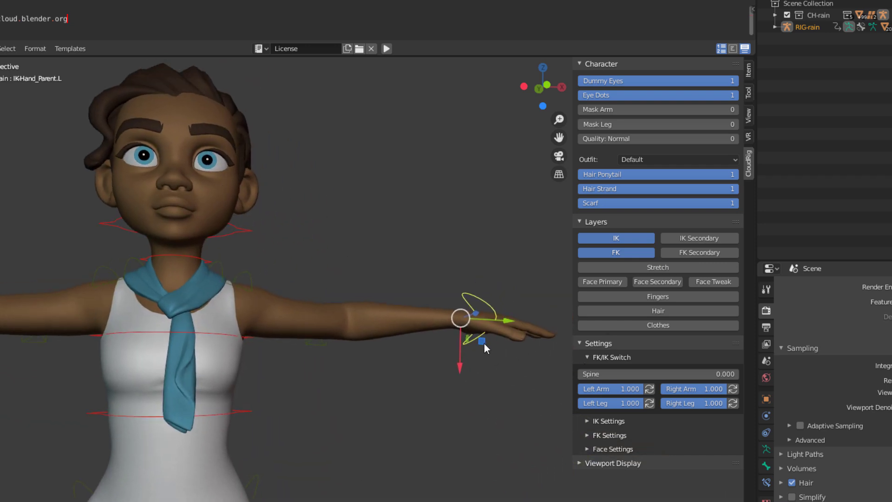
drag(482, 341, 267, 501)
shift+middle_drag(209, 425, 217, 326)
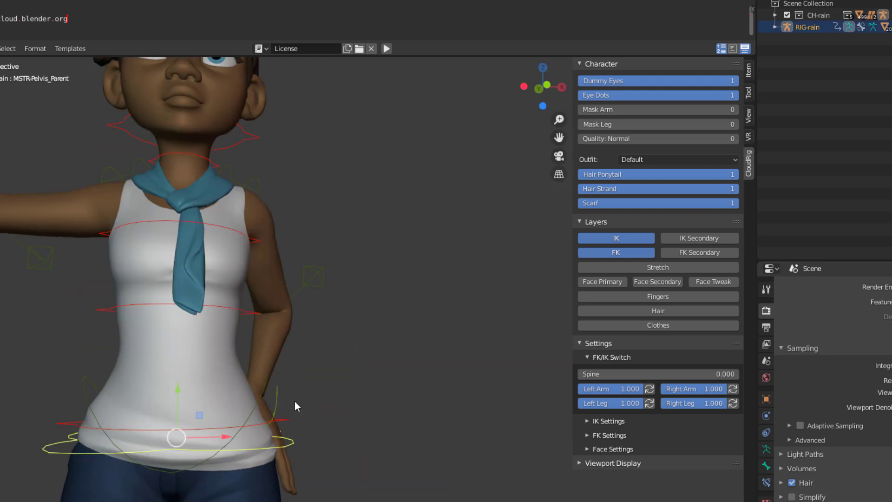
middle_drag(295, 404, 511, 395)
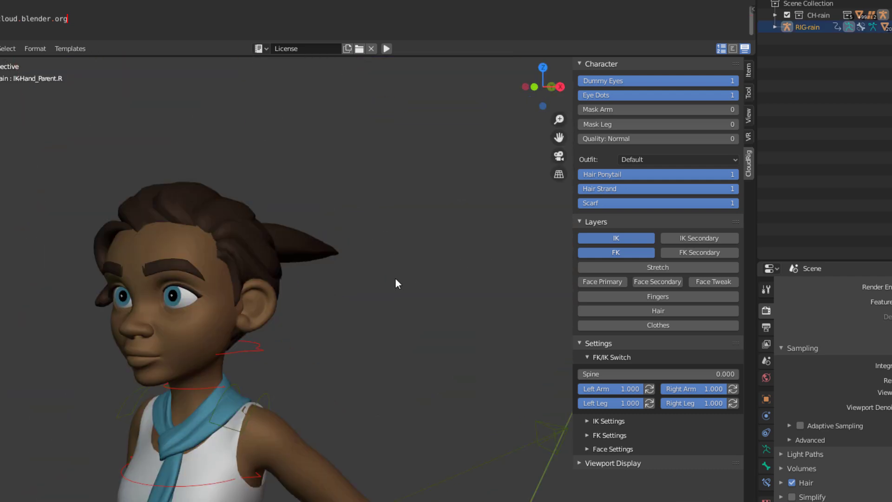
View the ponytail from the side and check the available Outfit options, keeping Default
middle_drag(395, 278, 278, 338)
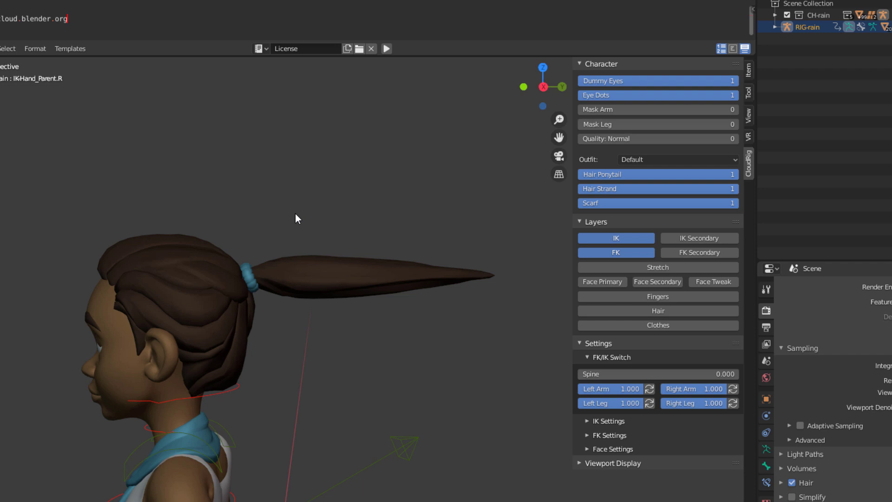
click(687, 163)
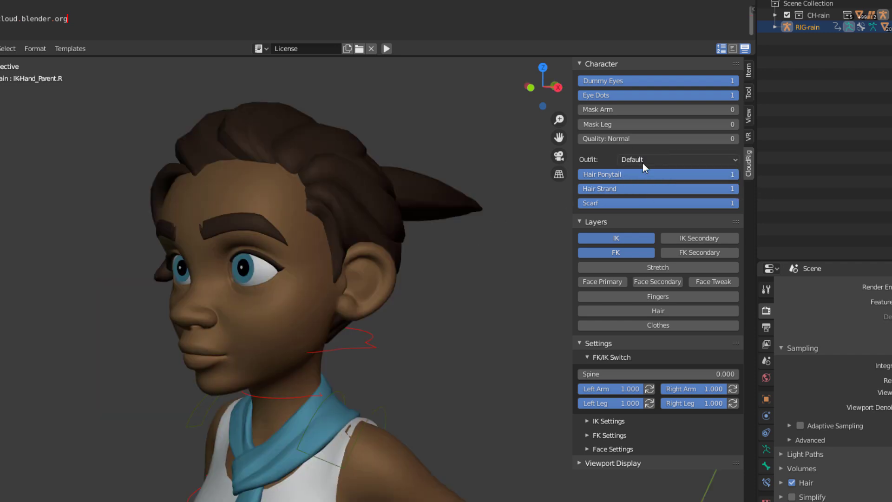
click(642, 163)
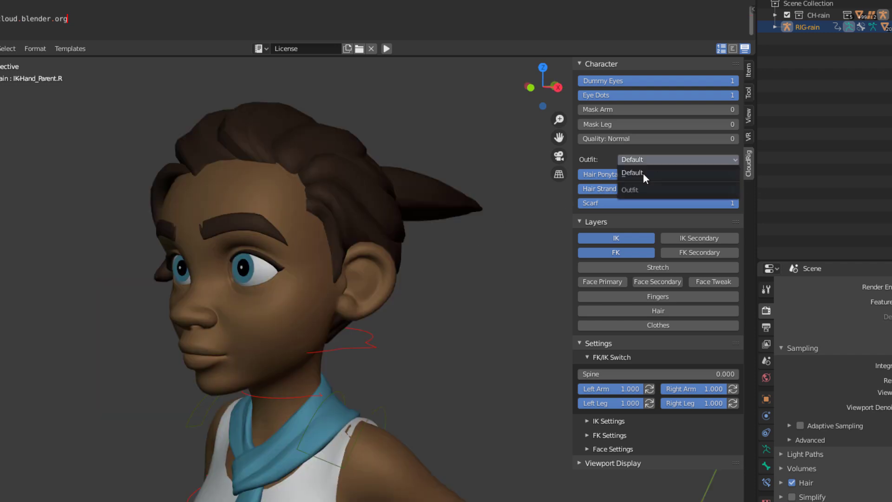
click(601, 161)
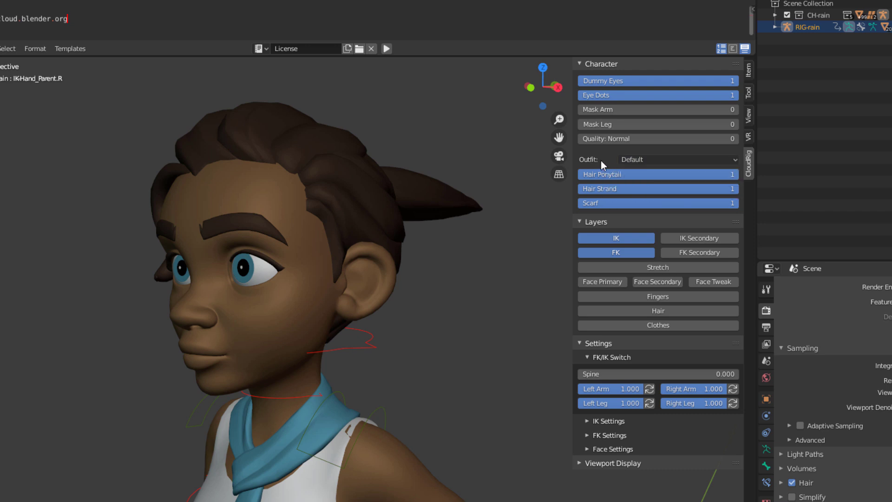
Toggle Hair Ponytail between 0 and 1 to compare the hairstyle from front and back, leaving it at 1
click(719, 174)
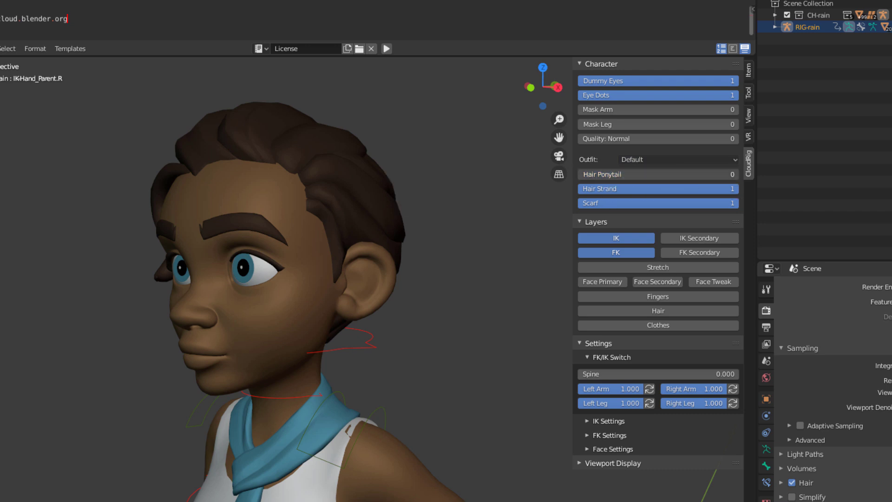
click(719, 175)
middle_drag(390, 325, 347, 333)
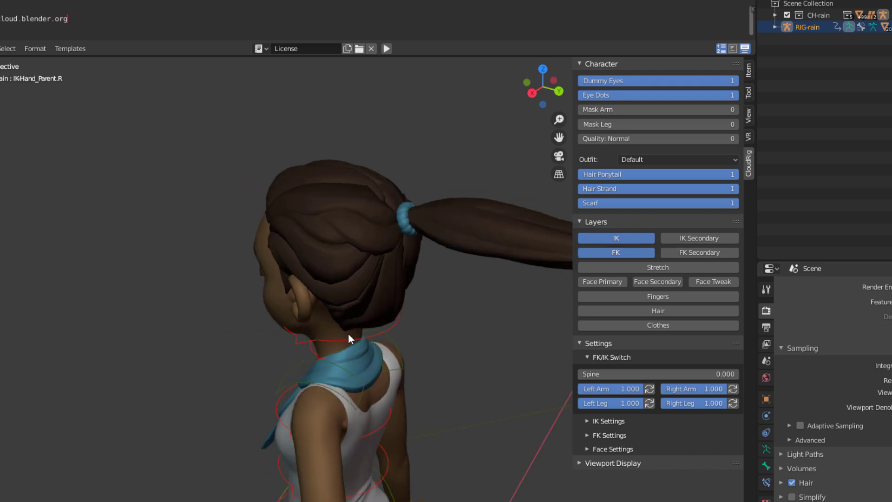
click(723, 175)
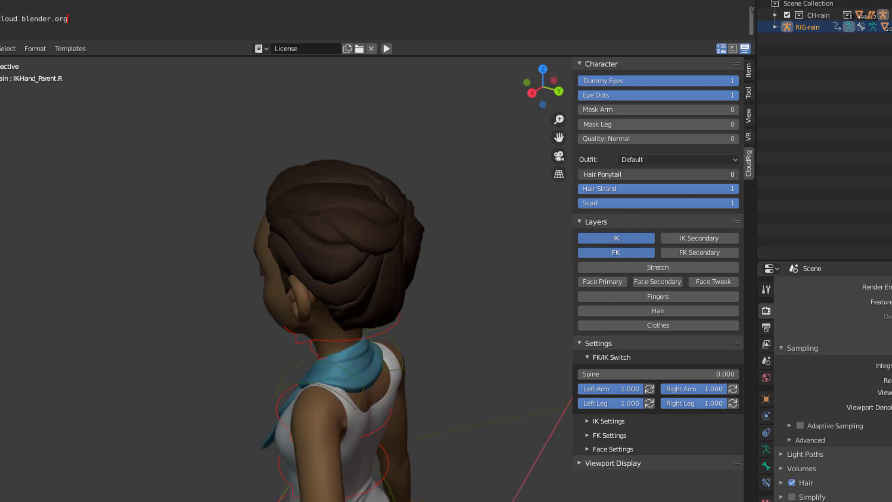
click(722, 175)
Try switching the Scarf option off and restore it to 1 while viewing the character from the front
middle_drag(566, 290, 446, 320)
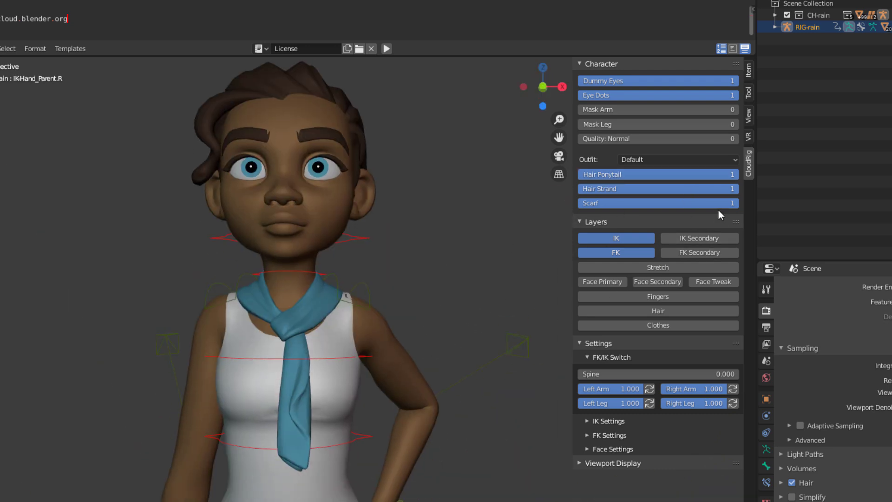
click(718, 203)
drag(625, 203, 651, 212)
Raise the left foot off the ground with its master foot control so the knee bends
scroll(233, 312, down, 5)
shift+middle_drag(374, 367, 338, 376)
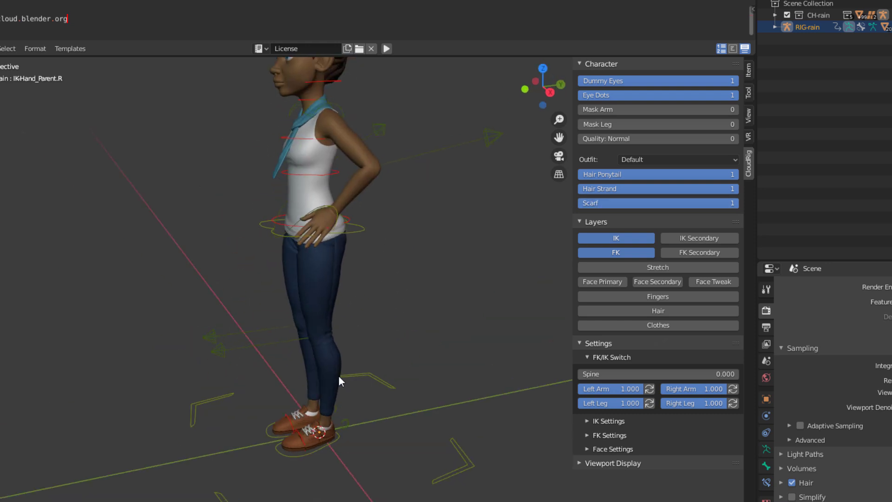
scroll(389, 280, up, 4)
click(375, 308)
middle_drag(417, 330, 440, 296)
key(g)
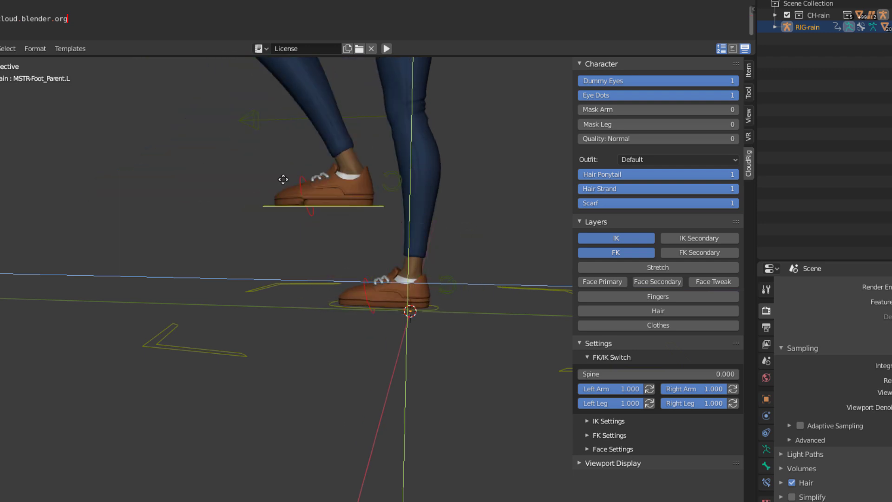
click(328, 244)
middle_drag(432, 288, 553, 297)
scroll(400, 232, down, 3)
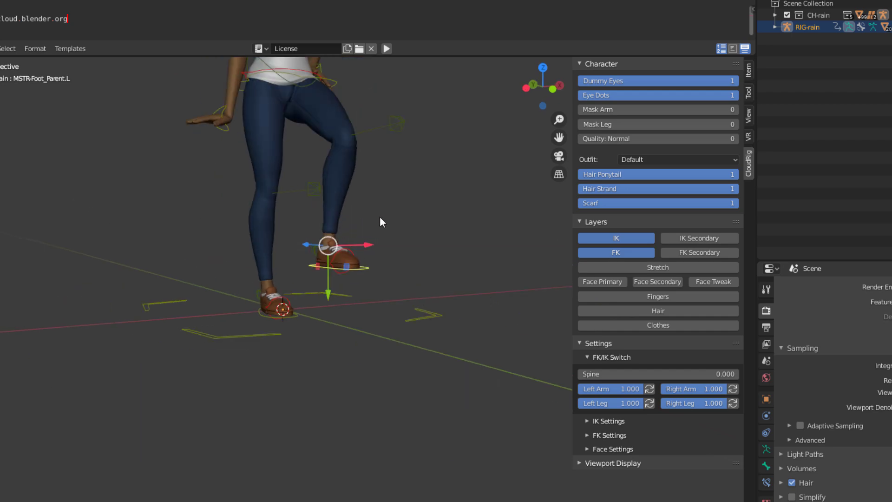
Turn on the Hair control layer to show the ponytail controls around the side of the head
shift+middle_drag(380, 216, 294, 359)
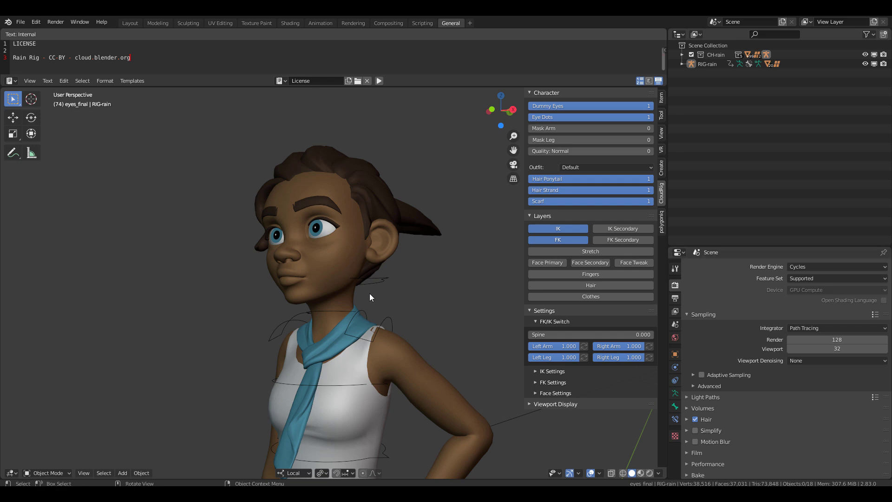
middle_drag(369, 293, 335, 320)
shift+middle_drag(300, 455, 365, 284)
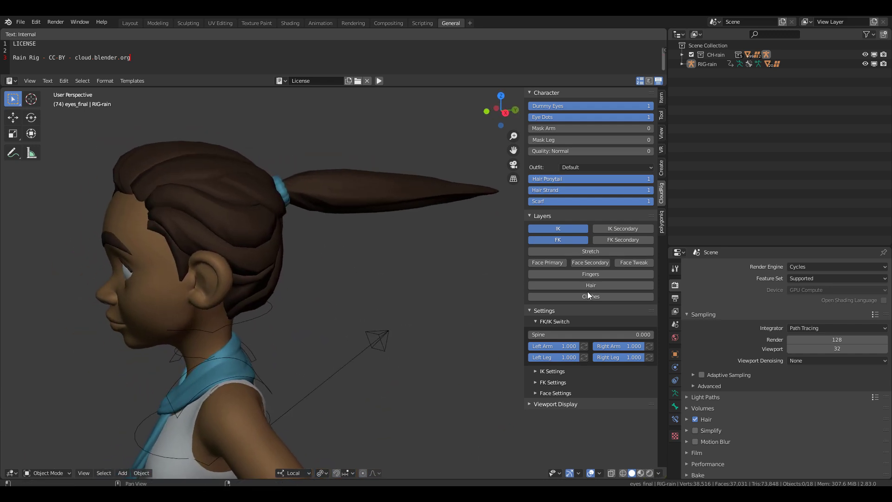
click(563, 284)
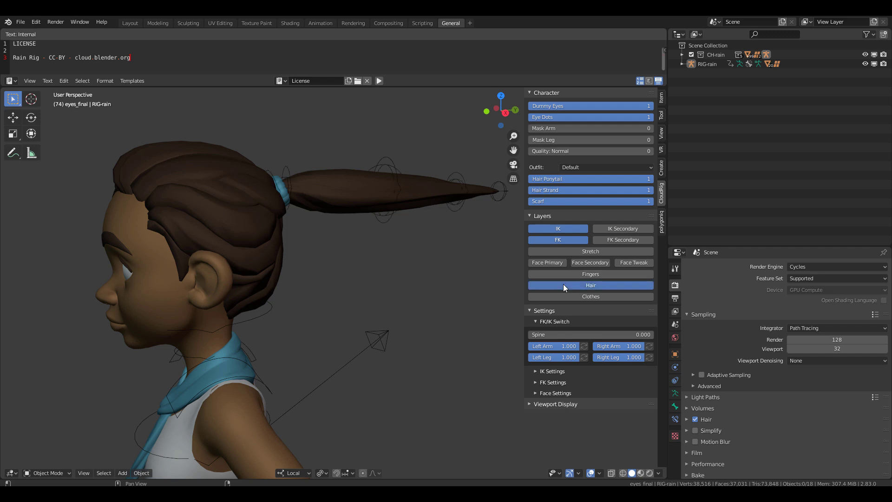
Select the Rain rig by one of its ponytail controls in Object Mode
click(390, 166)
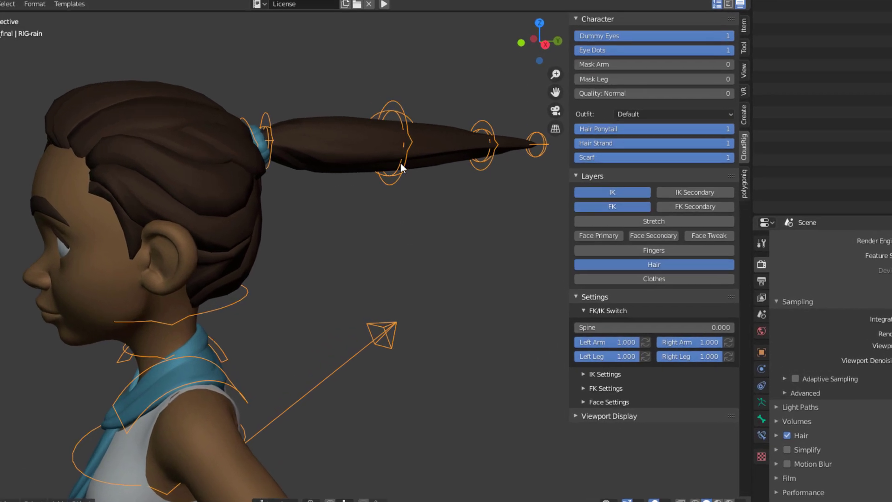
click(405, 118)
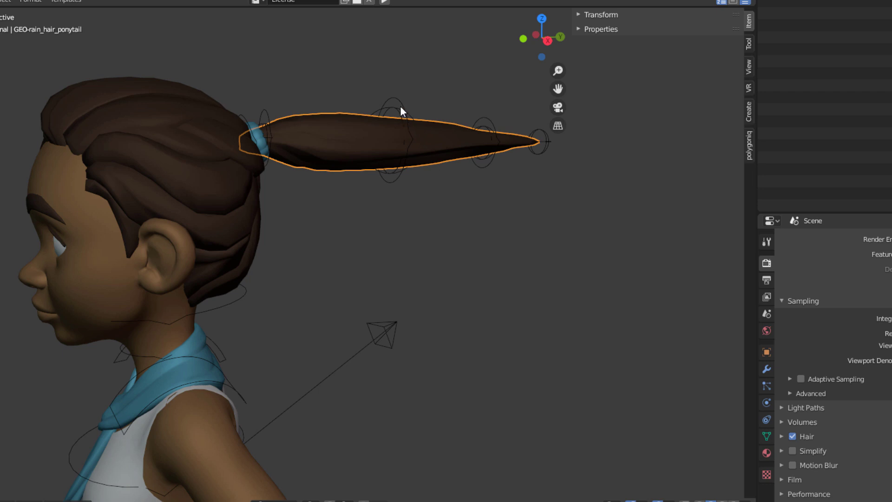
click(400, 105)
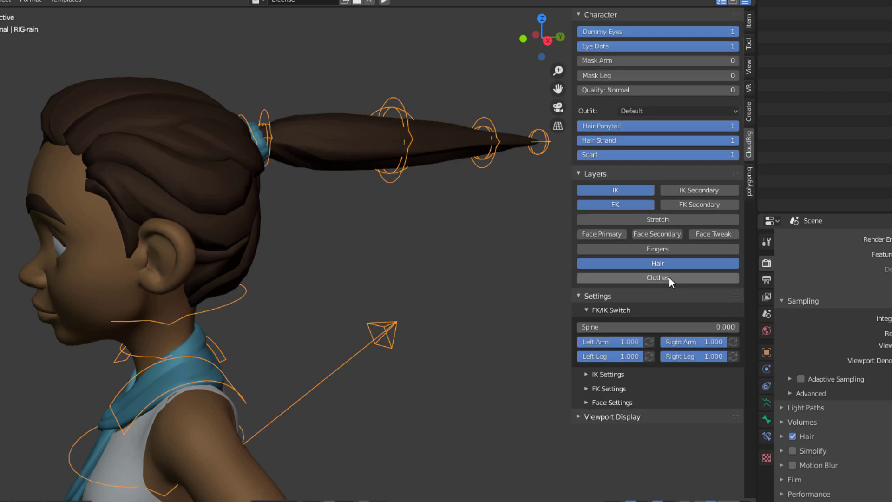
Turn on the Clothes control layer and examine the scarf and hair controls from several angles
click(683, 278)
middle_drag(314, 397, 373, 286)
scroll(374, 281, up, 3)
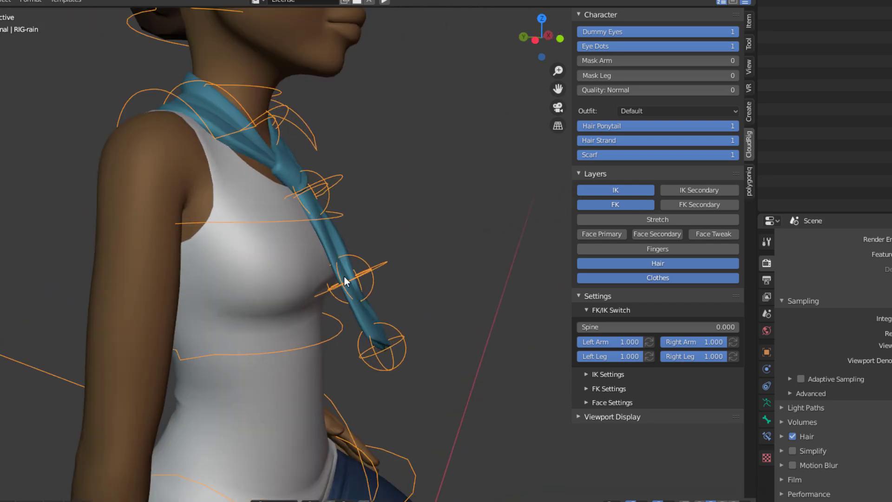
middle_drag(436, 320, 350, 340)
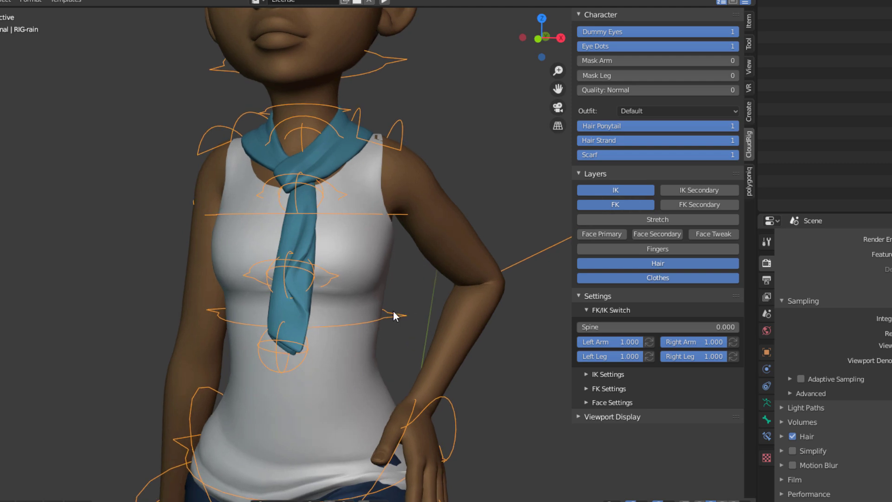
shift+middle_drag(392, 307, 405, 450)
middle_drag(411, 352, 318, 341)
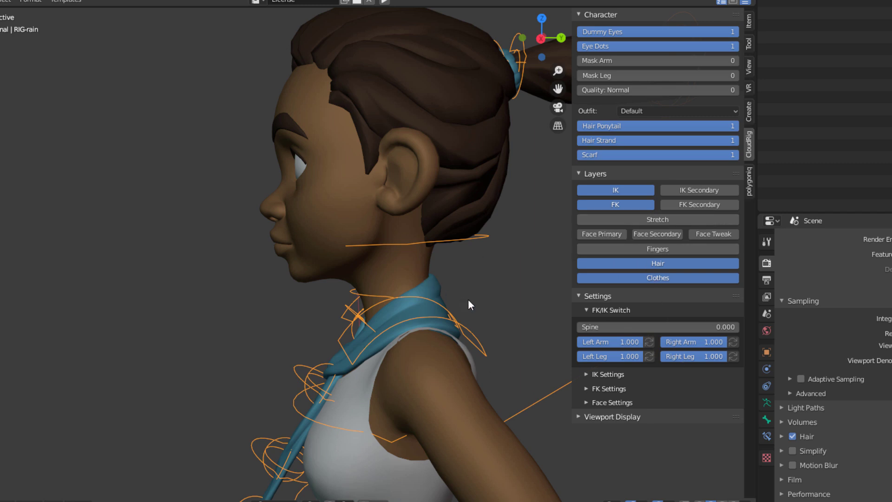
middle_drag(467, 300, 535, 340)
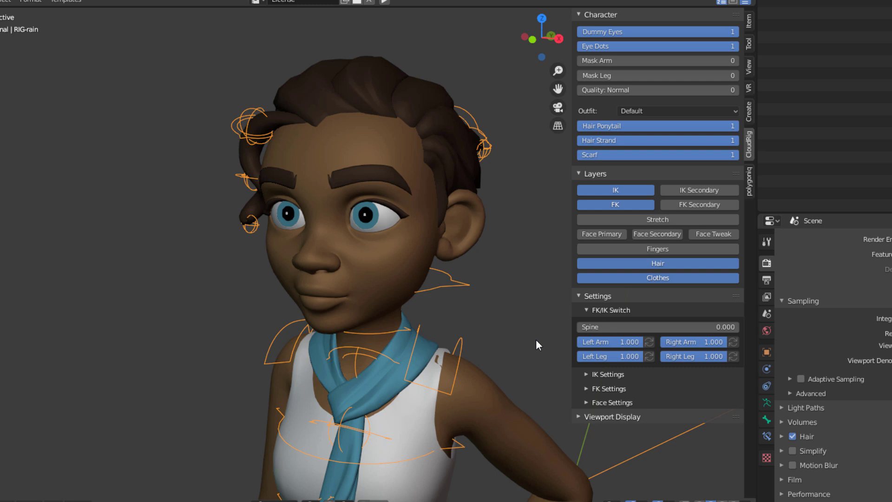
Turn off the Clothes and Hair control layers of the Rain rig
click(660, 277)
click(665, 262)
middle_drag(521, 290, 548, 324)
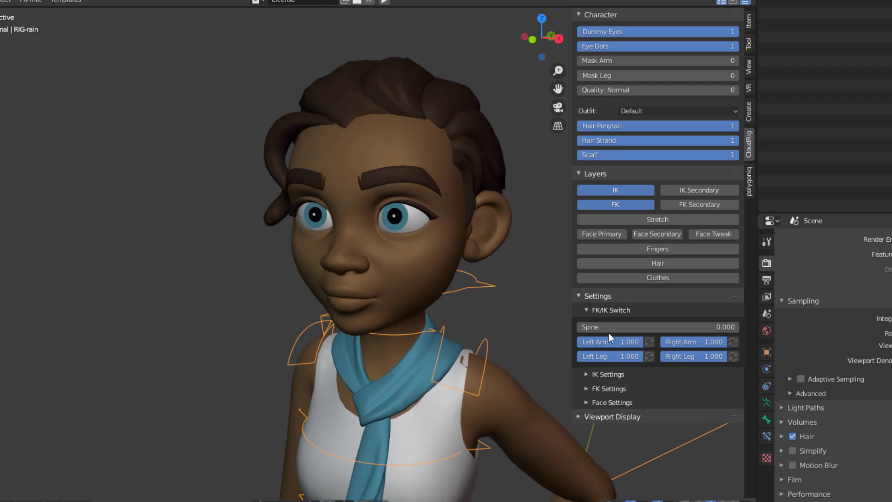
Turn on the Face Primary and Face Secondary control layers and examine the facial controls from several angles
click(599, 234)
middle_drag(548, 260, 539, 279)
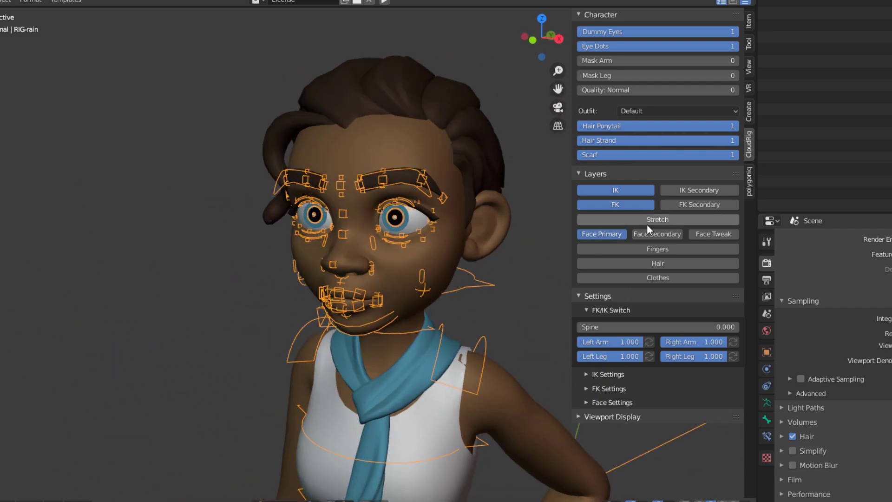
click(657, 234)
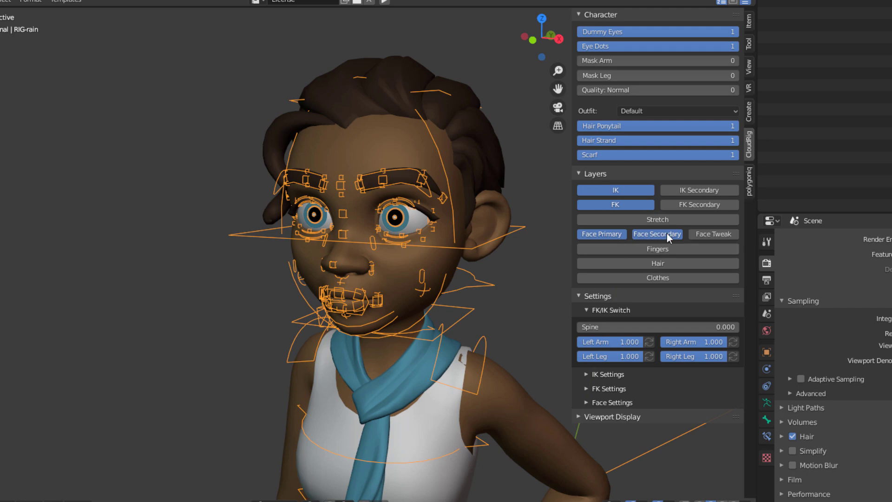
middle_drag(466, 277, 349, 224)
scroll(411, 146, up, 2)
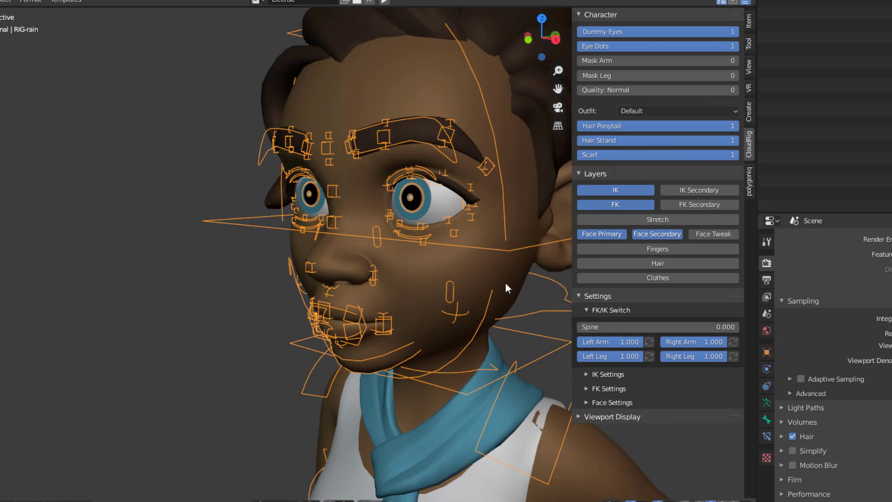
middle_drag(506, 282, 468, 281)
middle_drag(371, 308, 478, 160)
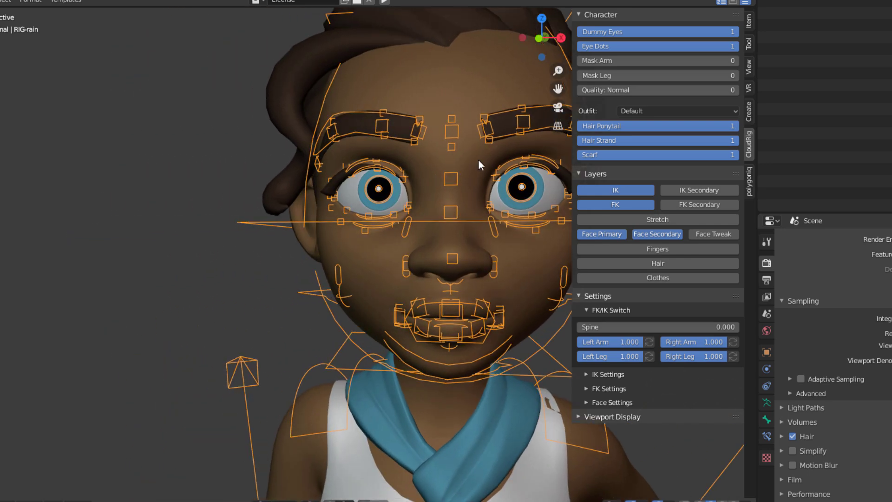
middle_drag(395, 260, 546, 147)
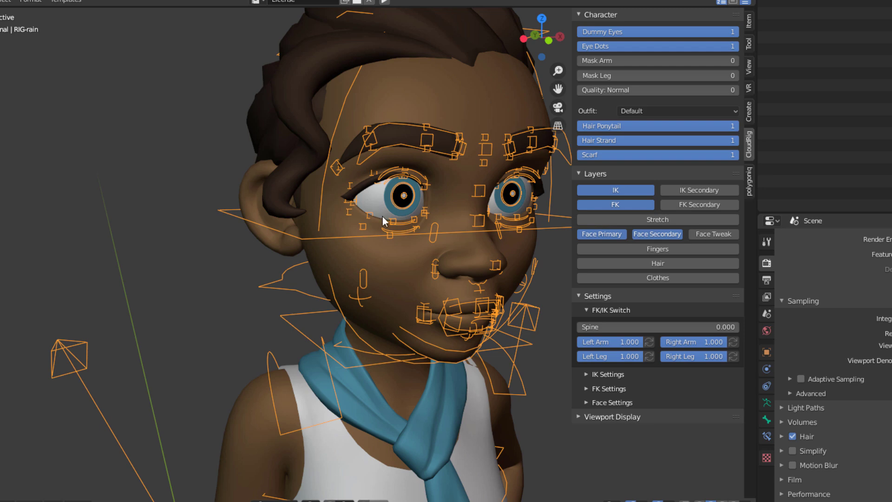
Turn on the Face Tweak control layer and examine the added facial controls from the side and front
click(711, 235)
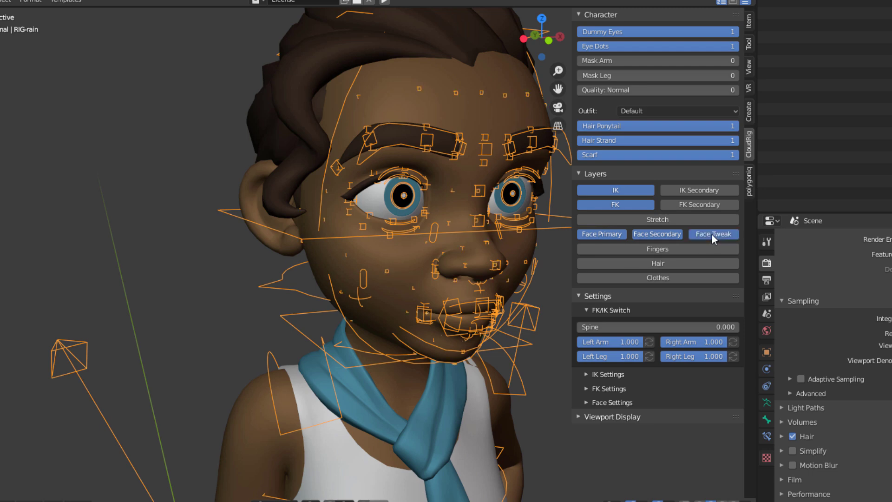
middle_drag(365, 294, 453, 283)
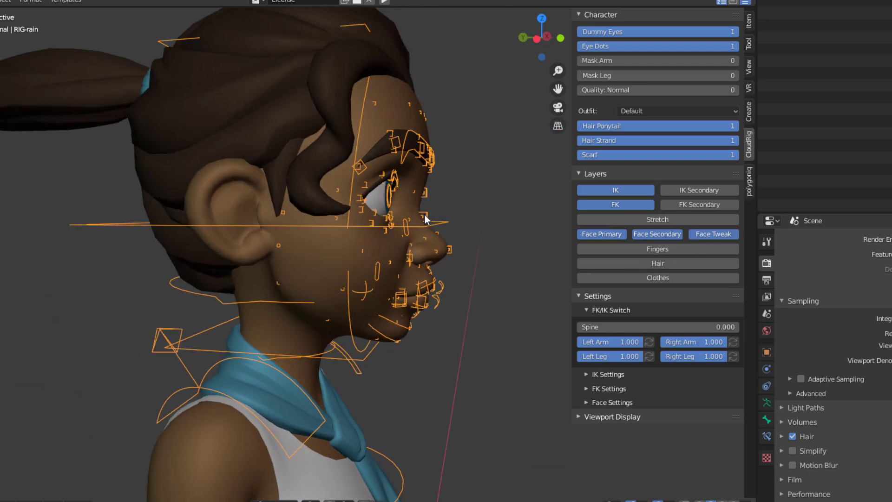
middle_drag(425, 215, 311, 227)
shift+middle_drag(472, 193, 312, 129)
middle_drag(347, 179, 414, 183)
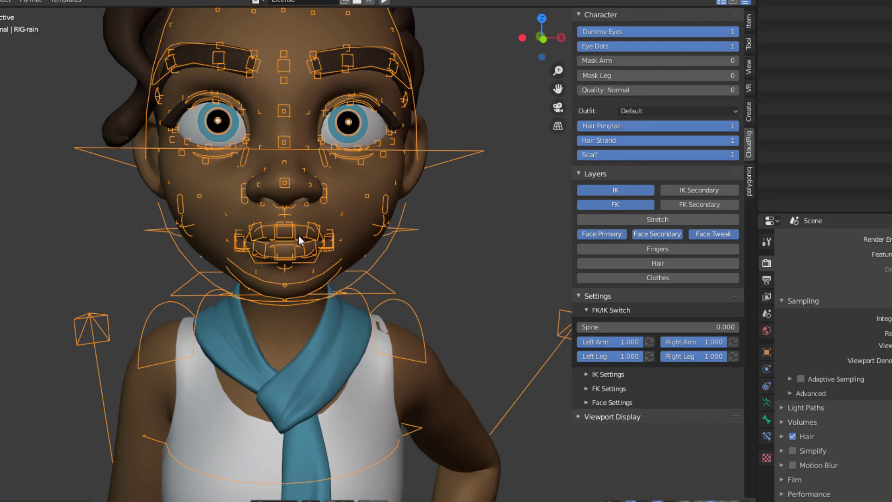
shift+middle_drag(298, 235, 400, 182)
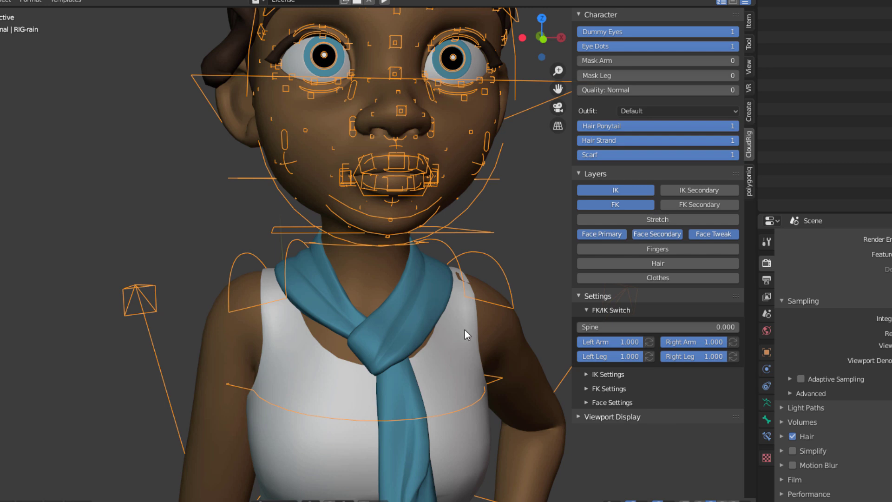
Expand the Face Settings to show the Sticky Eyelids, Sticky Eyesockets, Teeth Follow Mouth and Eye Target Parent options
click(604, 402)
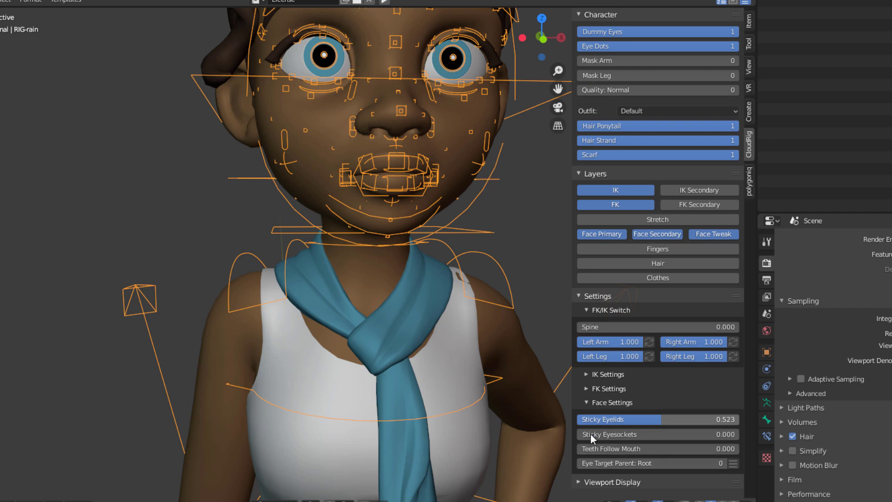
scroll(295, 266, down, 6)
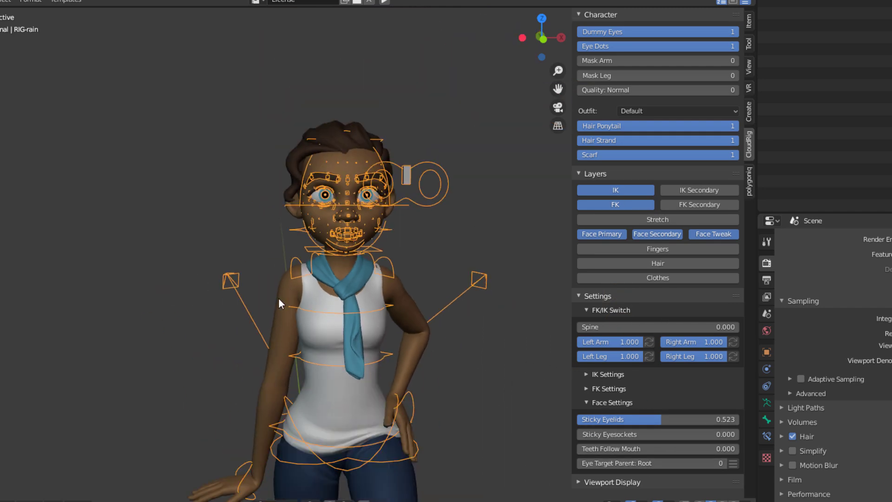
middle_drag(320, 214, 523, 233)
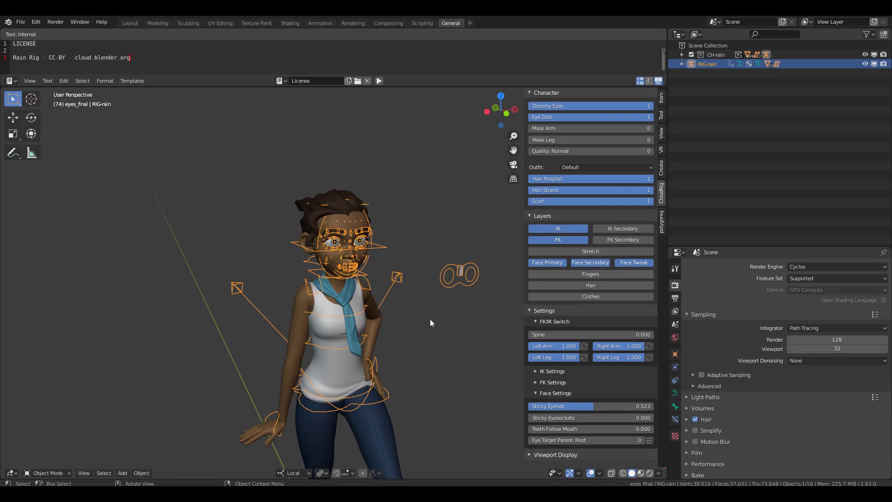
Switch the rig to Pose Mode and move the eye target control in front of the face to redirect the gaze
click(54, 473)
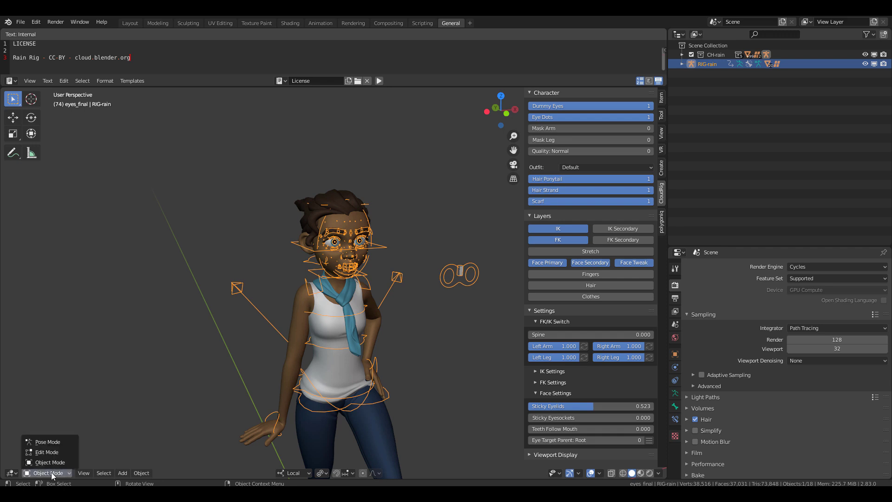
click(51, 442)
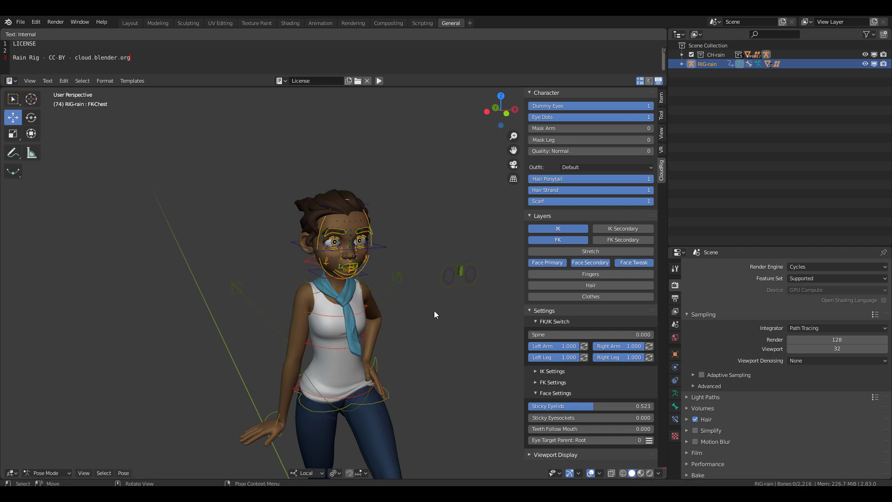
click(458, 267)
middle_drag(477, 296, 456, 294)
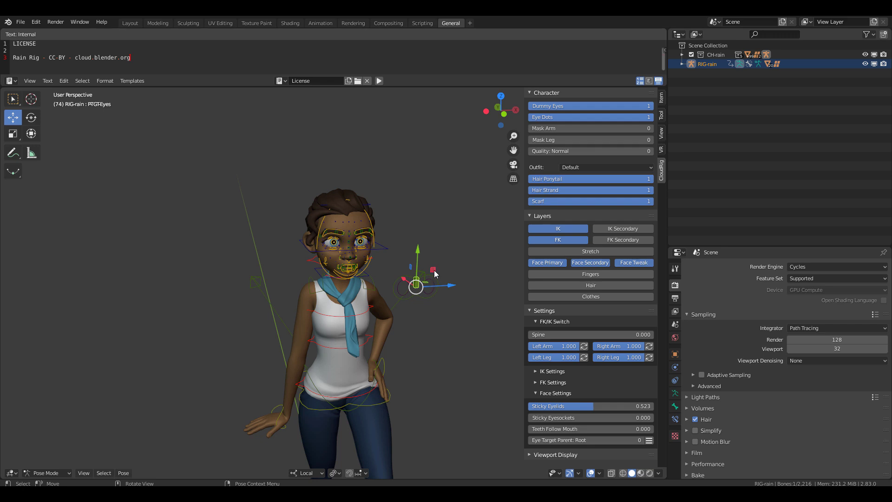
drag(435, 273, 400, 278)
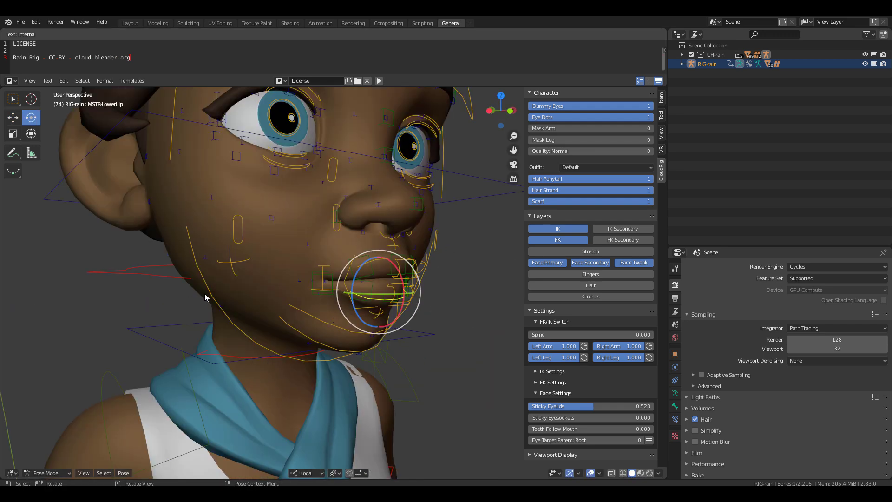
Rotate the lower-head master control that runs along the jawline
click(217, 301)
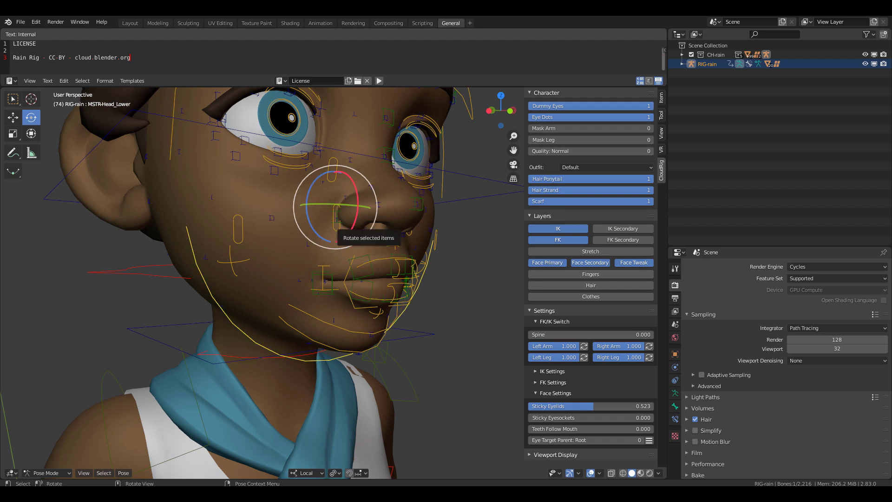
mouse_move(356, 229)
mouse_down()
mouse_move(352, 215)
mouse_move(358, 241)
mouse_up()
scroll(357, 241, down, 3)
middle_drag(419, 275, 316, 357)
scroll(351, 278, down, 1)
Raise the left eyebrow by moving its master control slightly upward
click(340, 254)
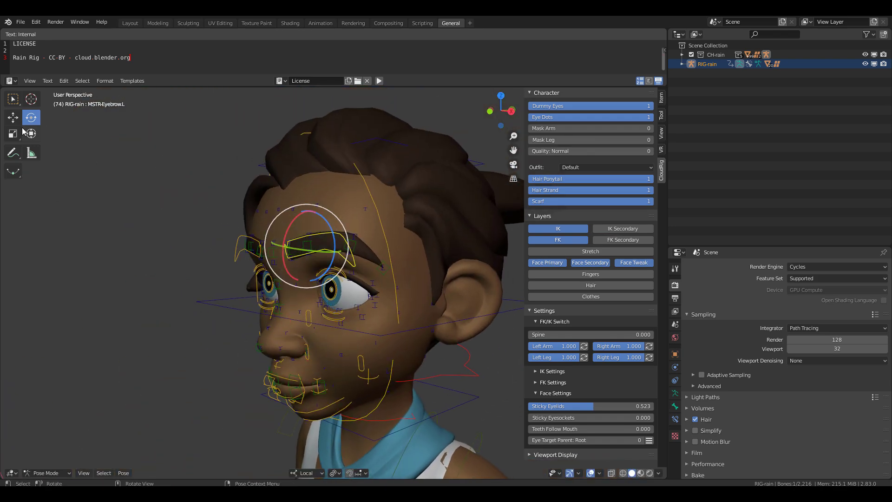
click(13, 117)
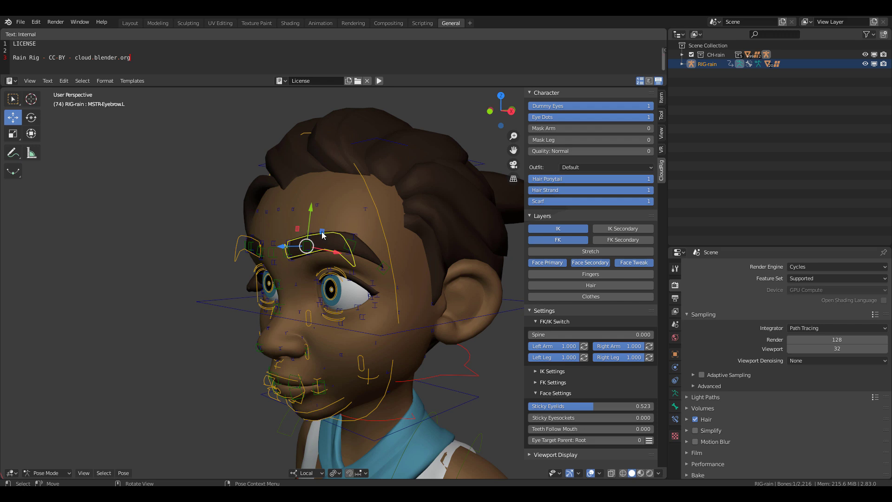
mouse_move(322, 231)
mouse_down()
mouse_move(329, 243)
mouse_move(324, 226)
mouse_up()
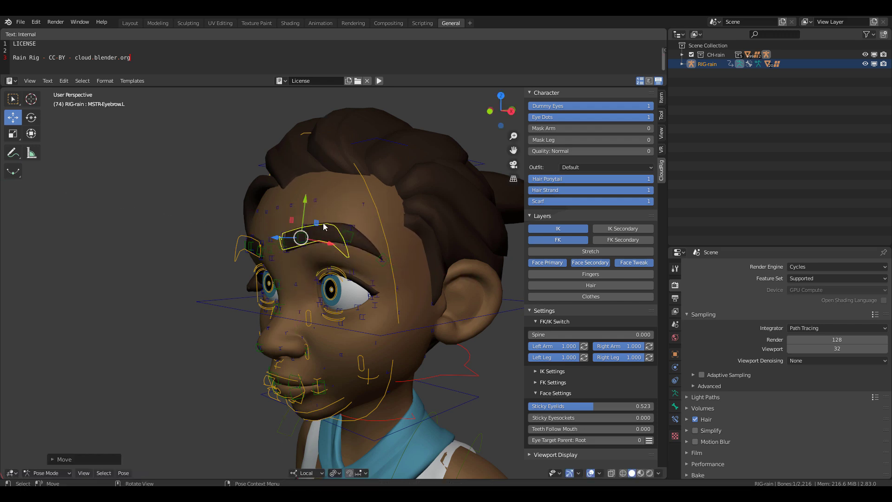
scroll(335, 232, down, 6)
middle_drag(371, 265, 407, 261)
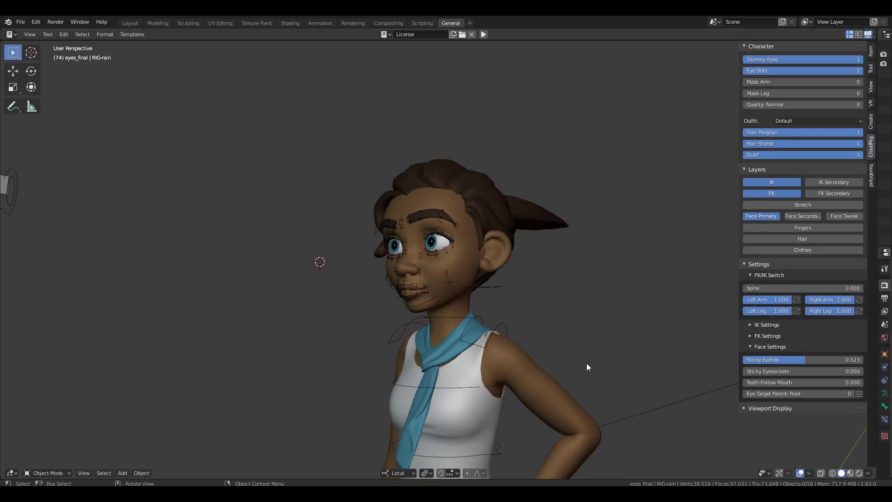
Collapse the Settings section, expand Viewport Display, and examine the list of material colors beside the character's face
middle_drag(586, 363, 690, 356)
scroll(559, 364, up, 5)
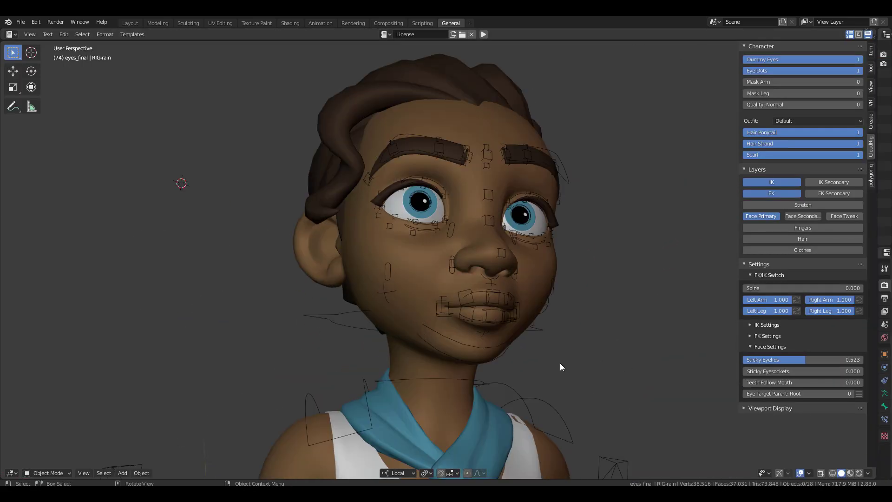
shift+middle_drag(559, 363, 511, 335)
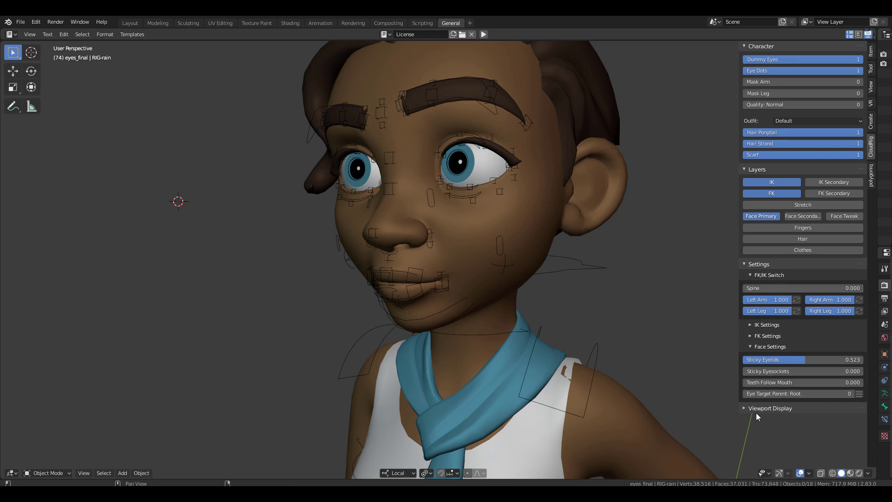
click(745, 264)
click(752, 275)
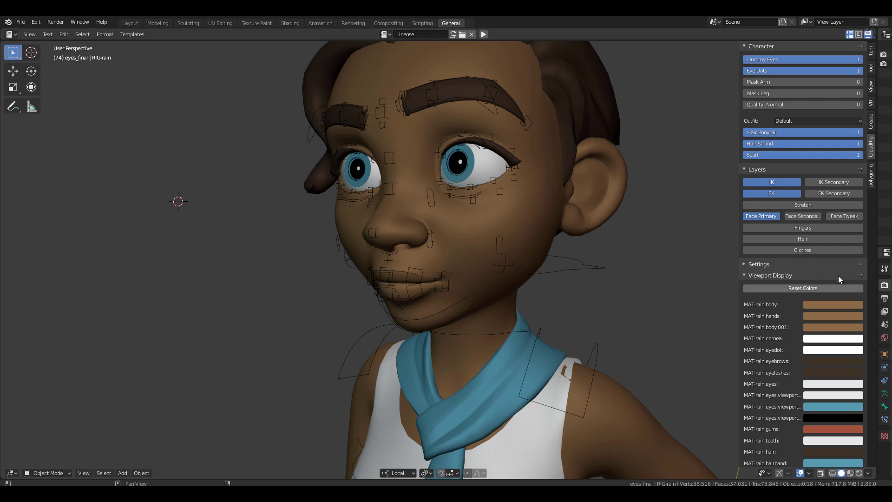
scroll(800, 369, down, 5)
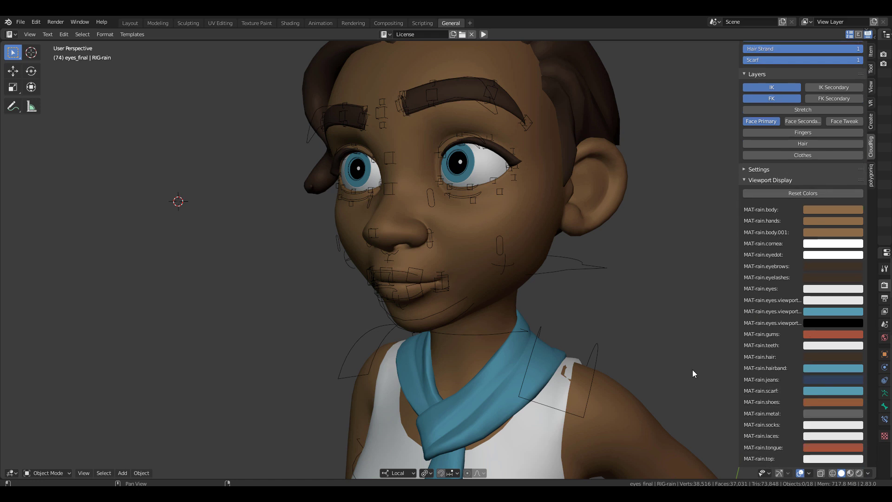
scroll(463, 325, down, 6)
scroll(428, 212, up, 7)
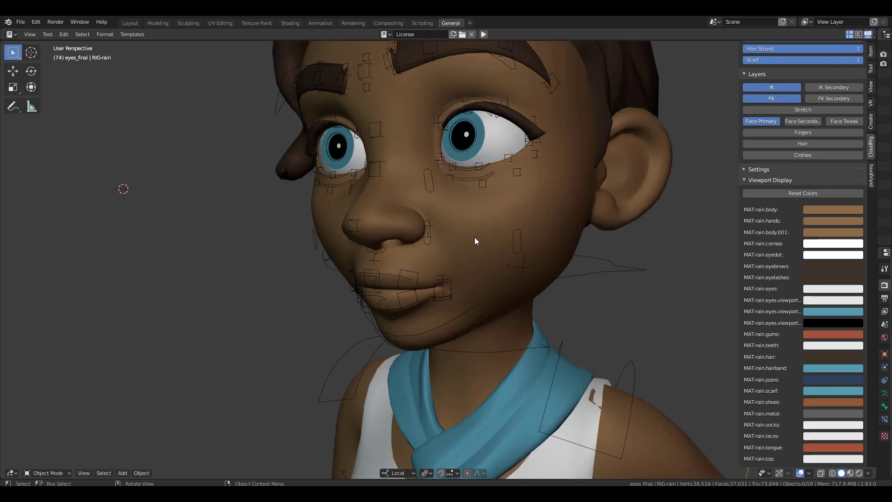
scroll(475, 237, down, 2)
shift+middle_drag(563, 291, 535, 347)
scroll(786, 246, up, 4)
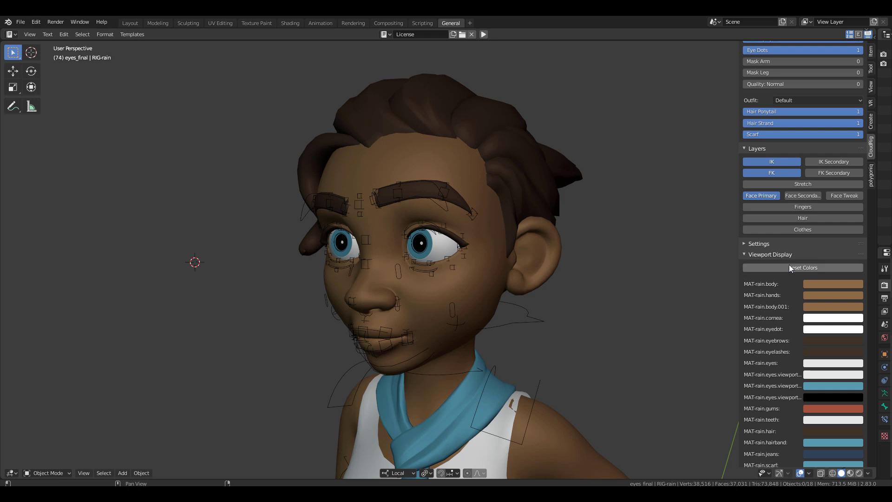
Change the viewport color of the MAT-rain.eyebrows material to a light peach
click(840, 340)
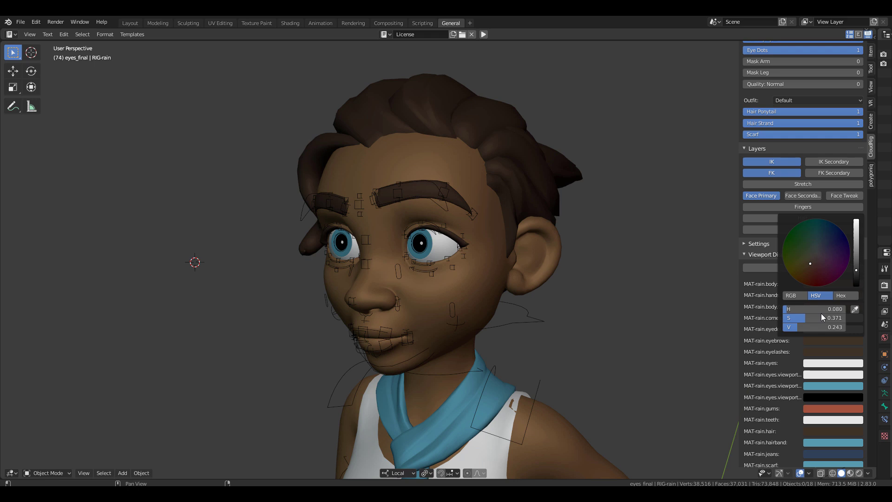
click(825, 343)
drag(856, 233, 856, 219)
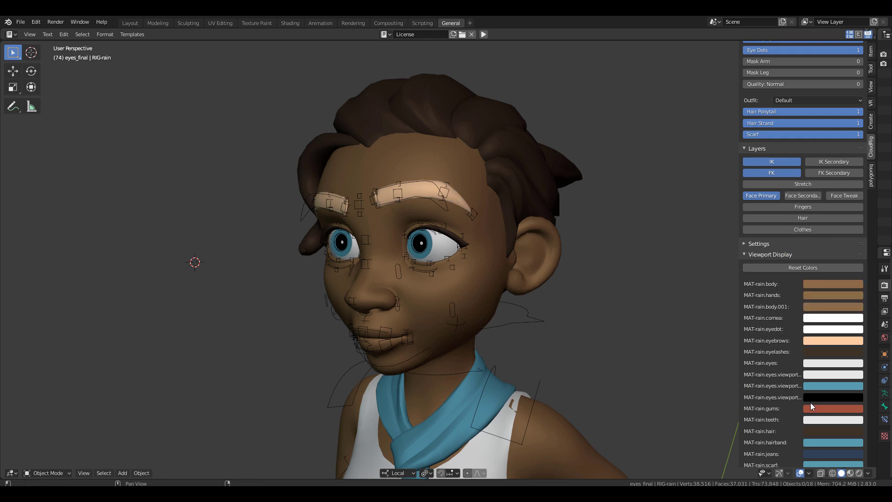
Change the viewport color of the blue iris material to a bright pinkish red and check the eyes
click(816, 387)
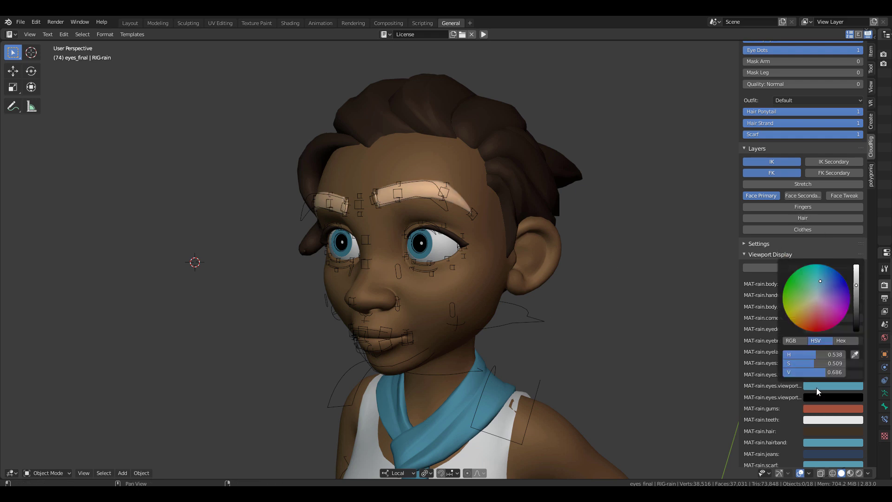
drag(857, 291, 856, 266)
drag(807, 285, 824, 328)
scroll(525, 351, down, 4)
middle_drag(526, 351, 685, 374)
scroll(618, 366, up, 6)
scroll(557, 361, down, 4)
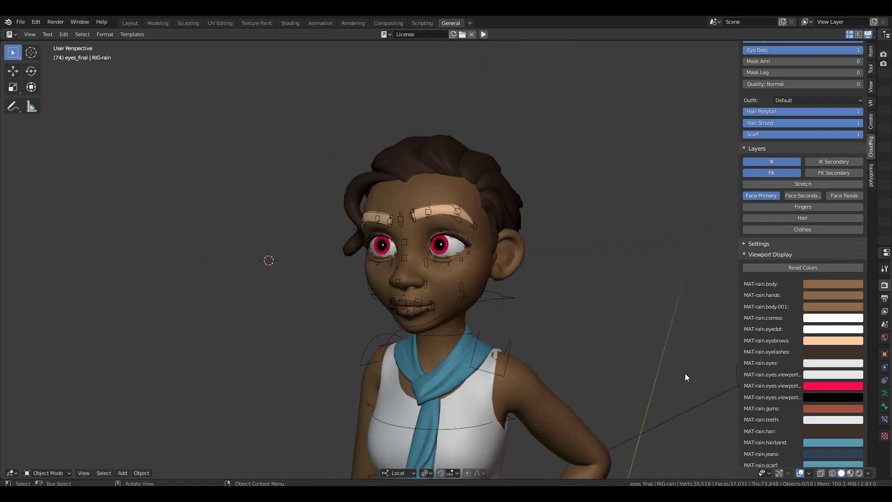
Reset all of the character's viewport display colors to their defaults
click(835, 269)
scroll(532, 293, up, 3)
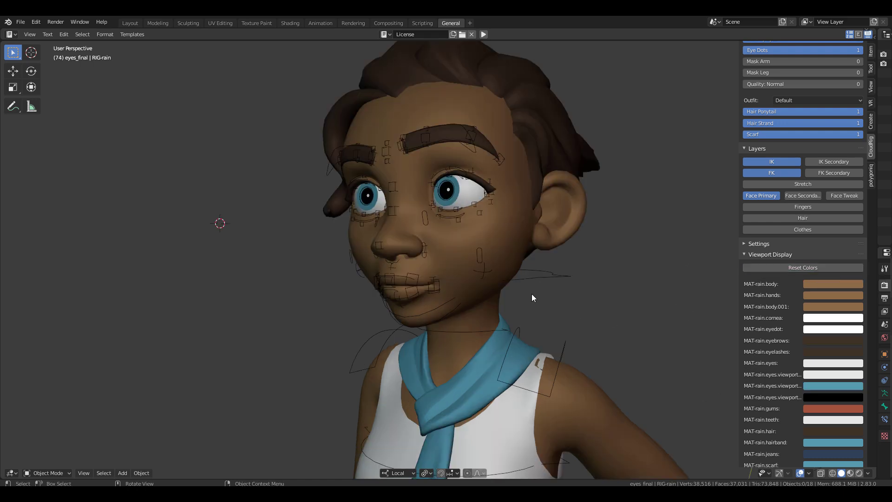
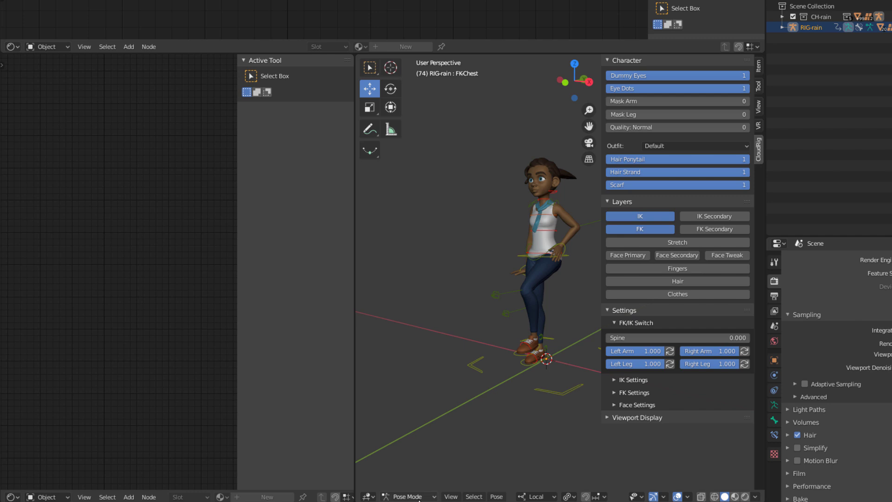
Switch the Rain rig from Pose Mode to Object Mode
click(415, 497)
click(412, 484)
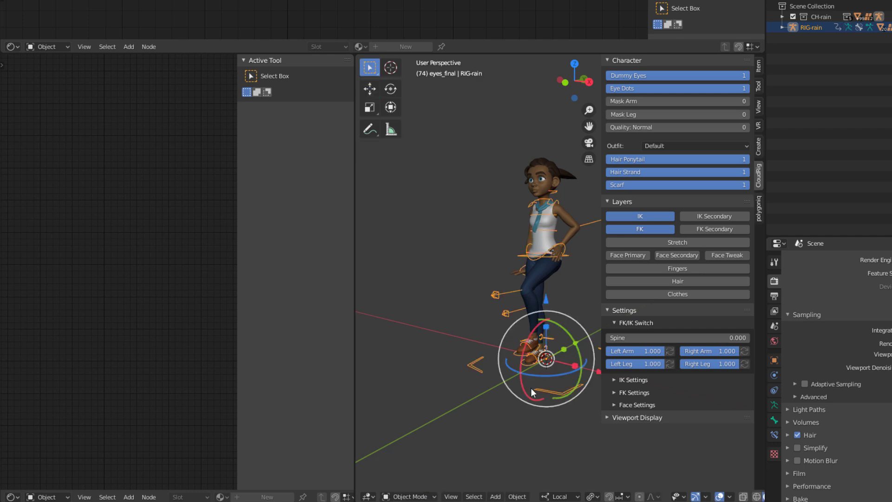
Select the character's jeans and after them the body mesh to view each one's shader nodes
click(534, 281)
middle_drag(125, 270, 93, 367)
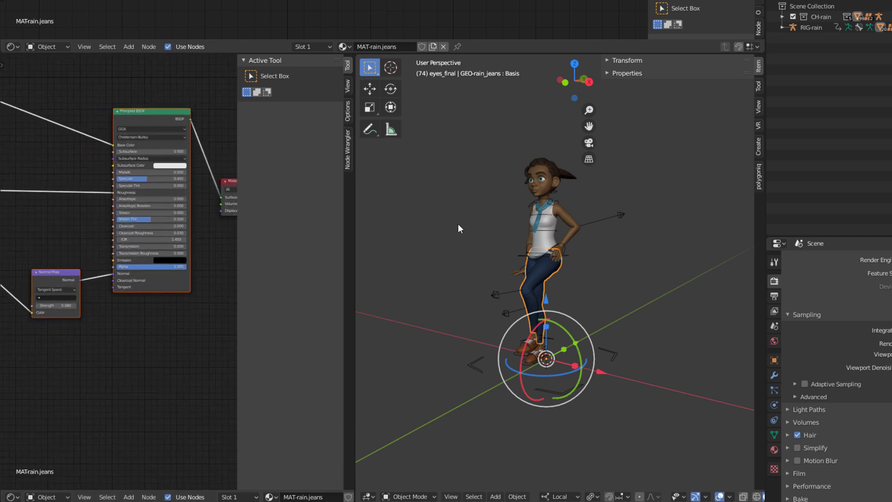
click(564, 221)
middle_drag(106, 216, 107, 406)
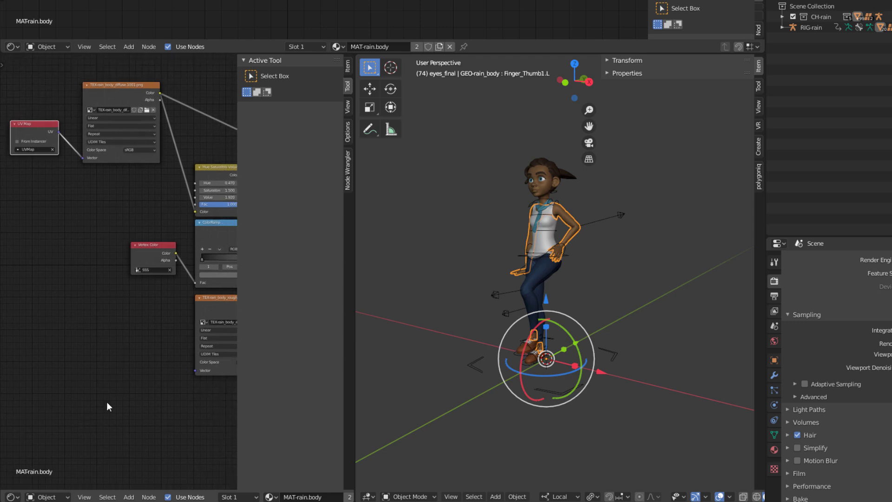
Widen the shader editor and examine the full MAT-rain.body node tree alongside the character's upper body
drag(354, 302, 582, 302)
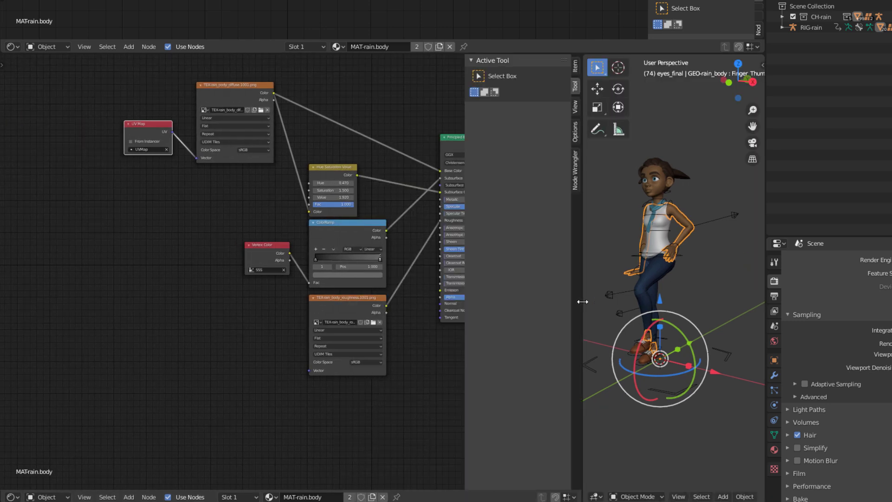
scroll(691, 250, up, 5)
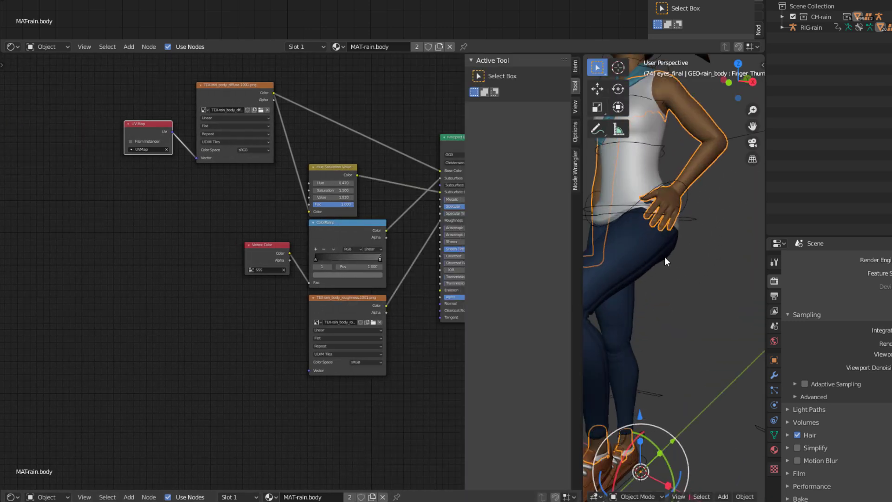
shift+middle_drag(664, 256, 729, 459)
middle_drag(426, 389, 271, 467)
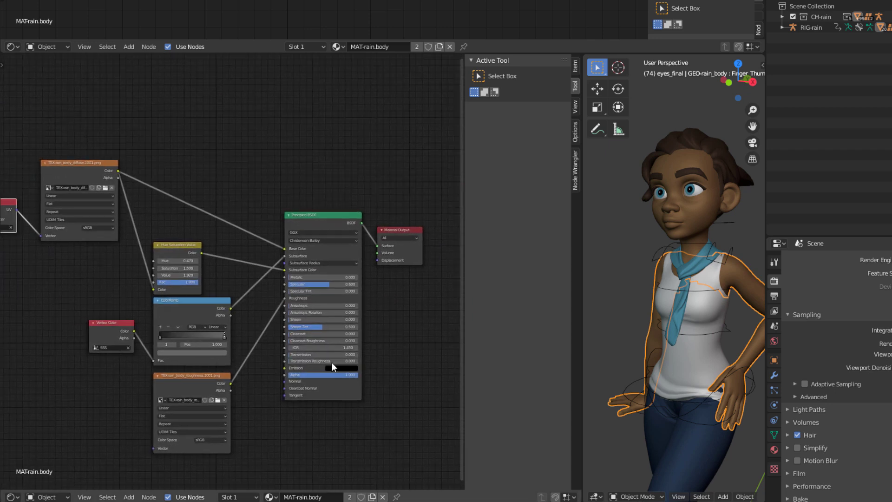
scroll(375, 297, up, 2)
scroll(375, 297, down, 2)
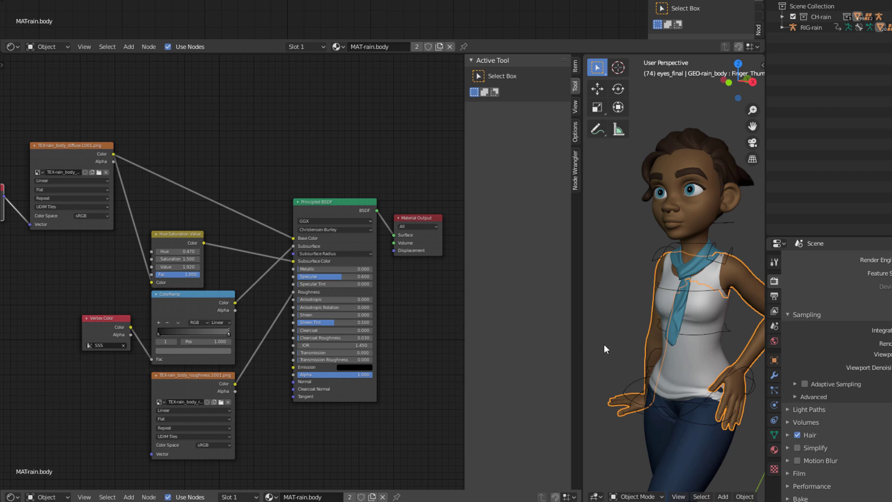
middle_drag(722, 266, 707, 255)
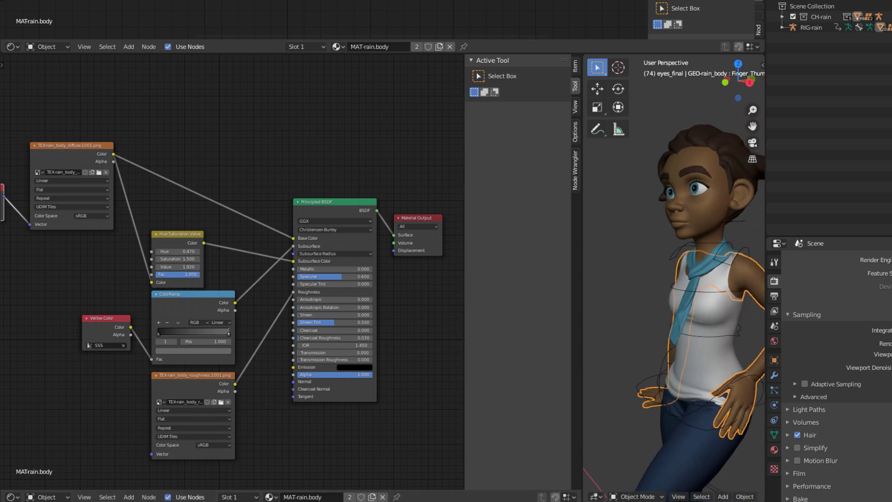
Switch to the rig's download folder, open its maps subfolder and look over the supplied texture images
drag(533, 60, 484, 17)
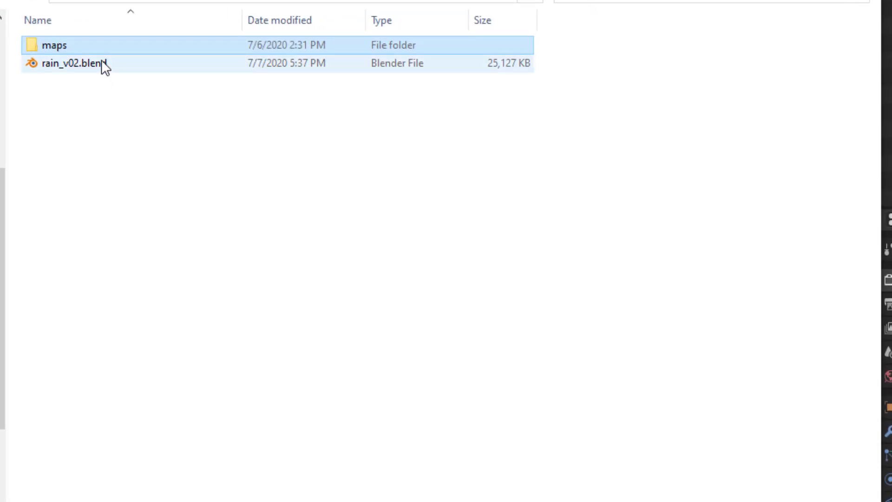
double_click(48, 43)
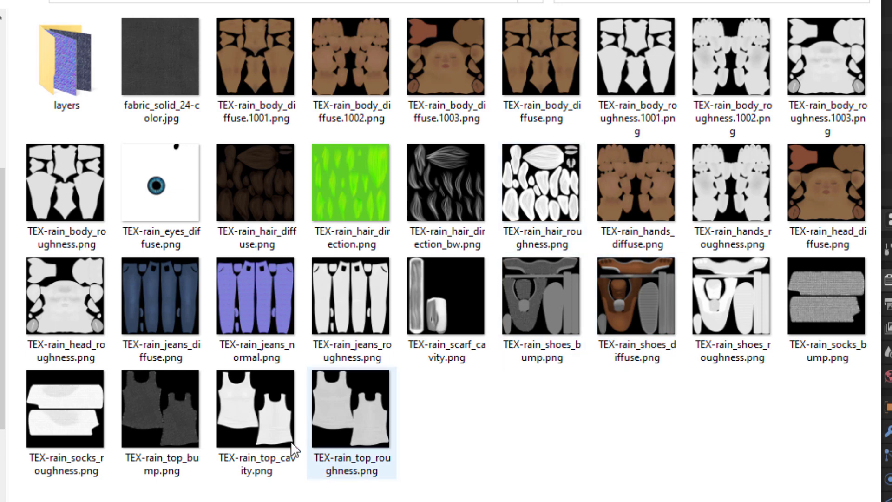
drag(778, 444, 146, 48)
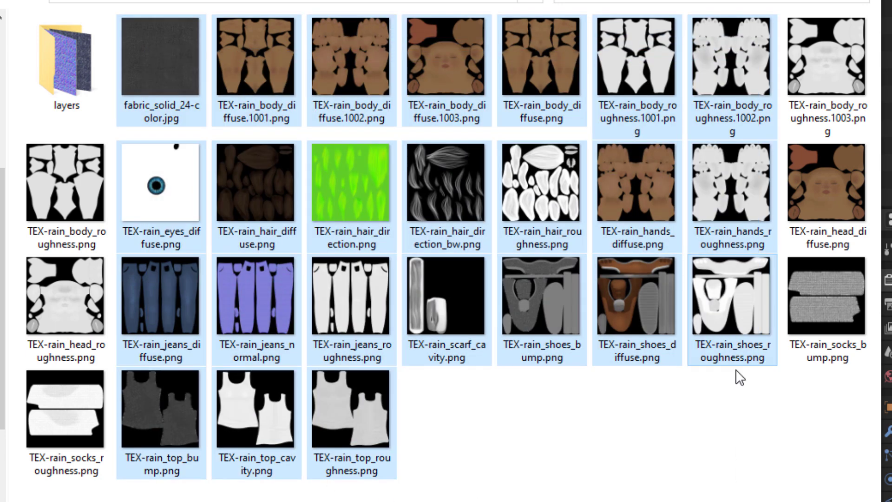
drag(840, 480, 692, 415)
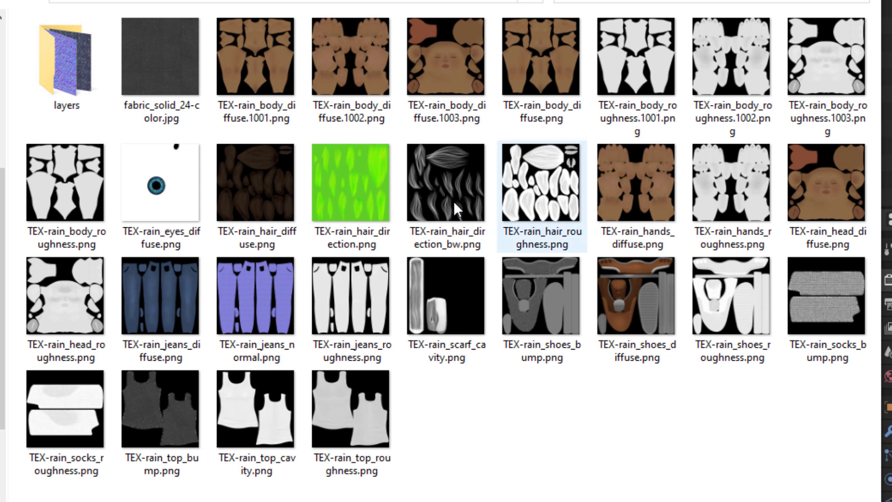
click(444, 79)
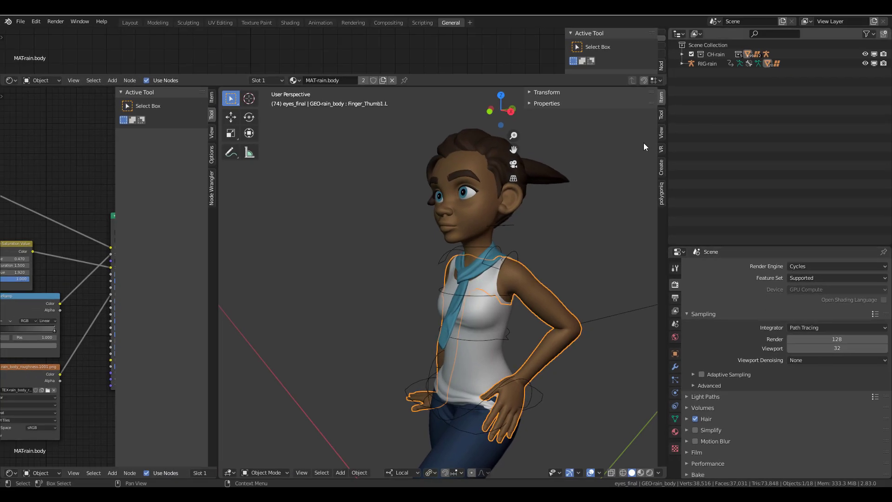
Switch back to Blender, set the Cycles scene's viewport to Rendered shading and inspect the character's face and torso
click(650, 472)
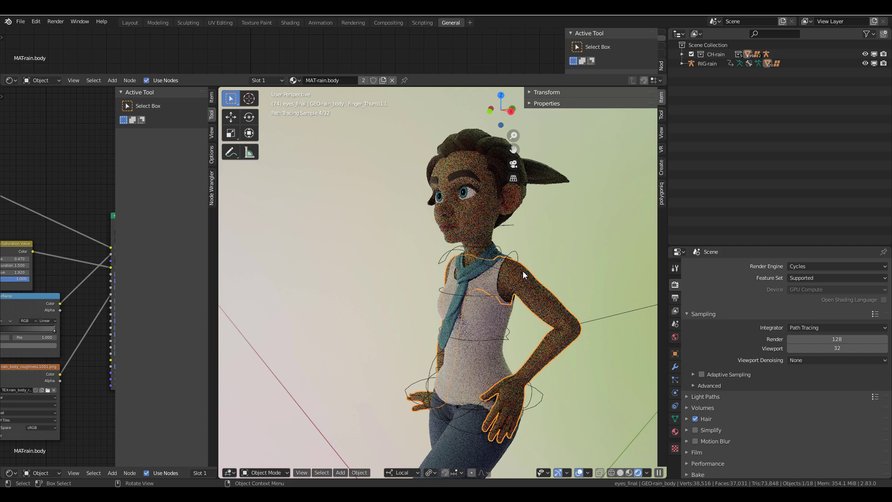
middle_drag(491, 307, 499, 301)
scroll(500, 301, up, 4)
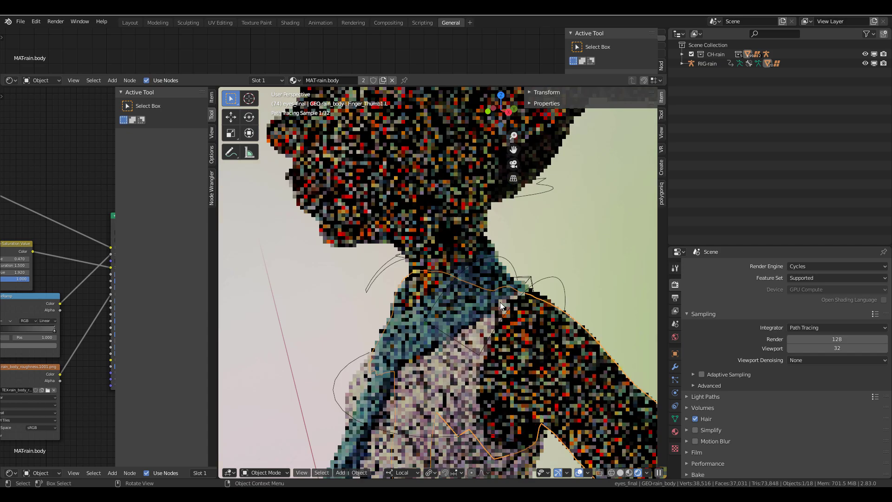
middle_drag(424, 286, 478, 283)
scroll(478, 283, down, 6)
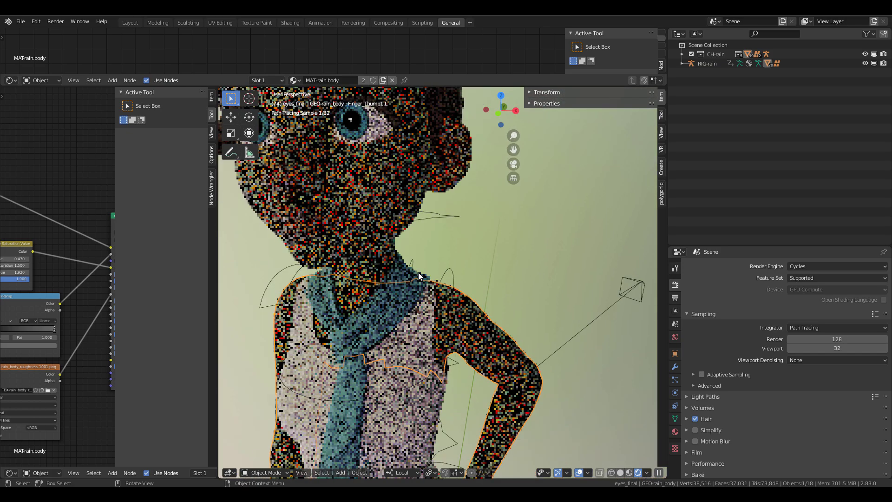
shift+middle_drag(417, 269, 478, 293)
scroll(540, 301, up, 1)
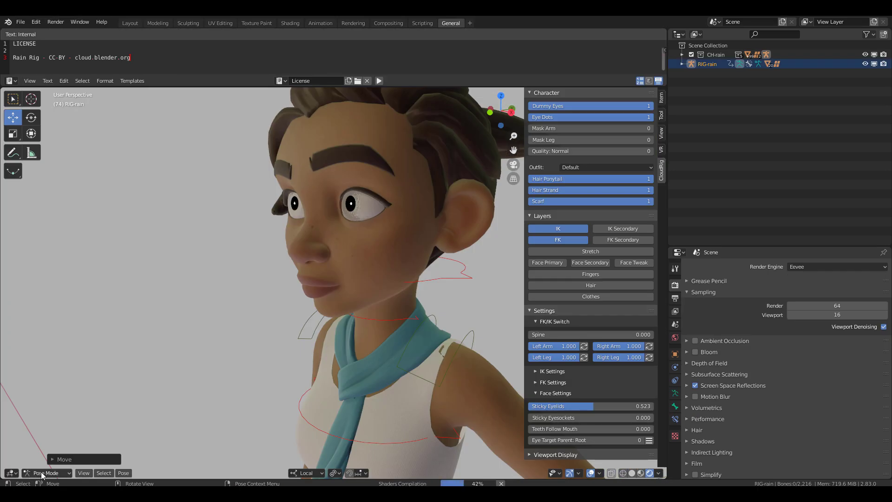
In the Eevee copy of the scene, switch the rig to Object Mode and inspect the rendered face from several angles
click(41, 472)
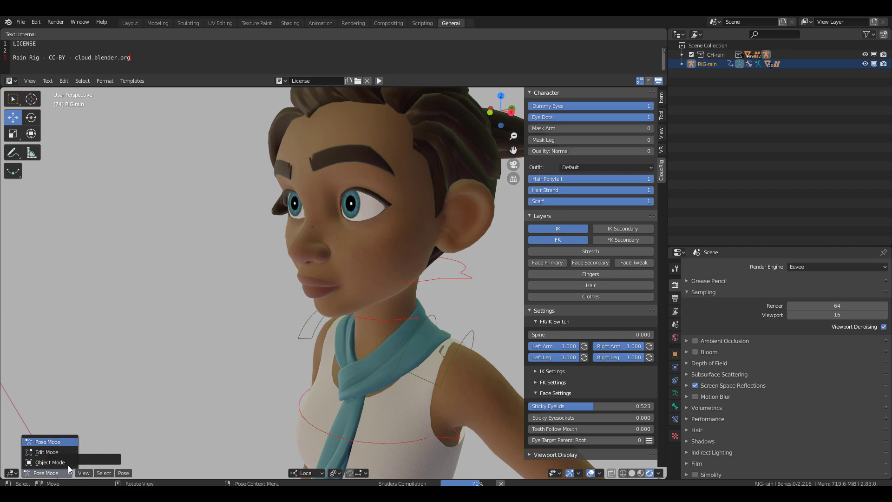
click(59, 462)
scroll(376, 303, down, 4)
middle_drag(376, 300, 419, 303)
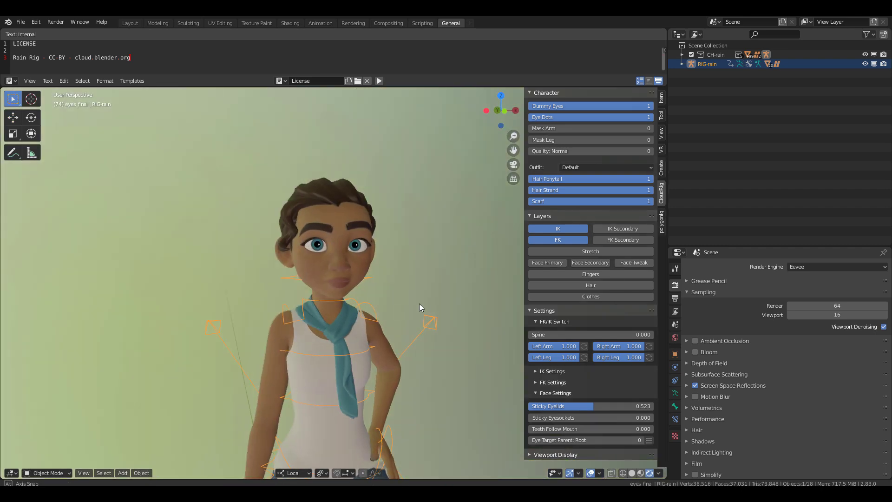
scroll(413, 305, up, 4)
middle_drag(364, 316, 383, 321)
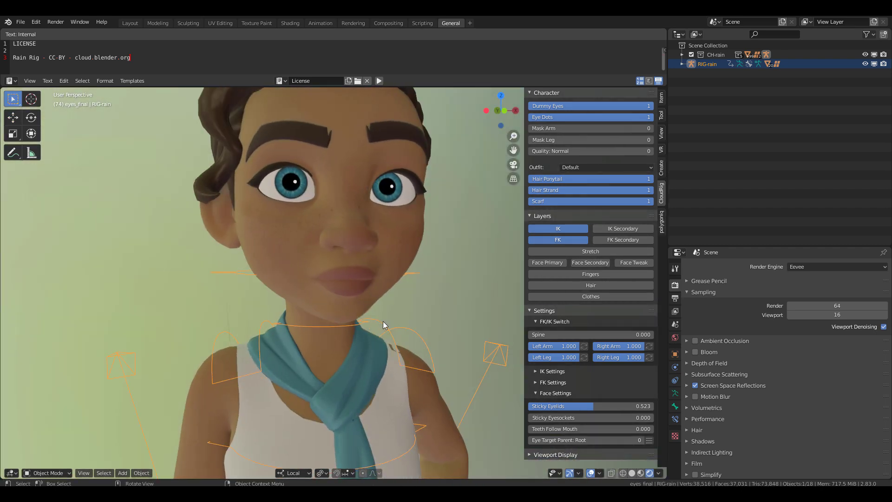
scroll(383, 321, down, 4)
scroll(453, 324, up, 4)
middle_drag(453, 324, 427, 327)
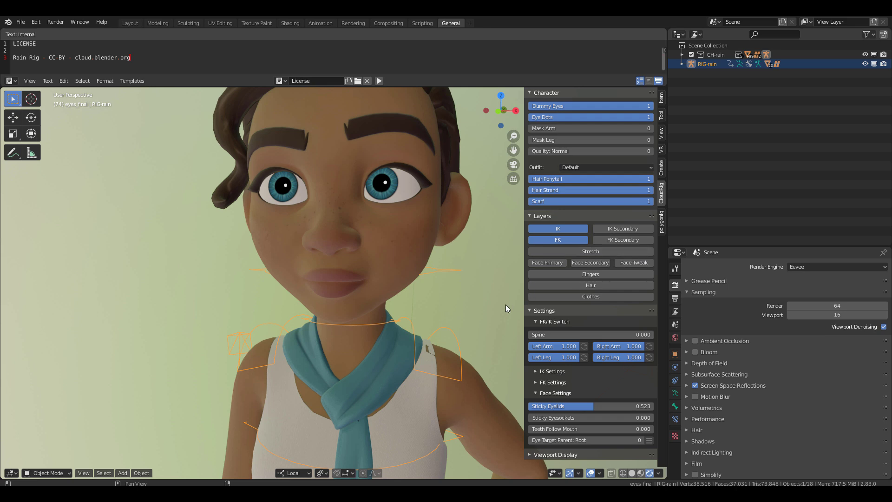
Deselect the character and hide the viewport overlays in the Eevee scene and in the Cycles scene for comparison
click(488, 355)
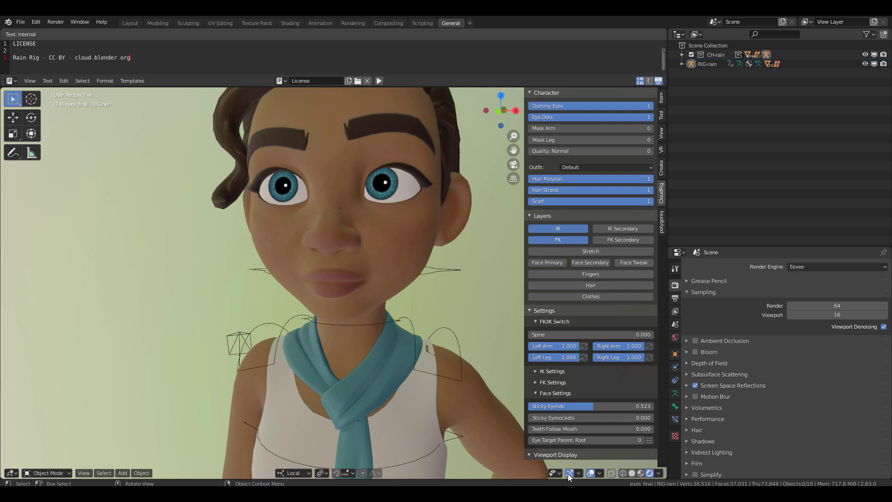
click(591, 473)
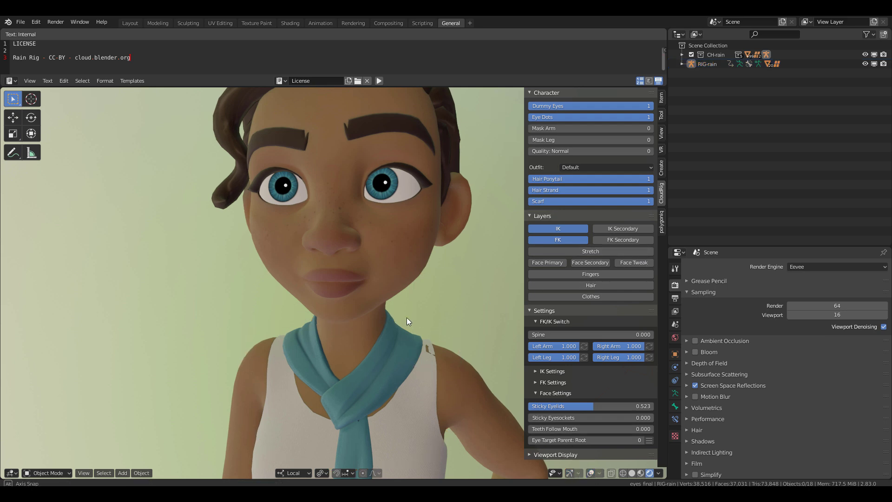
mouse_move(406, 317)
middle_down()
mouse_move(382, 310)
mouse_move(348, 329)
mouse_move(208, 299)
mouse_move(408, 308)
middle_up()
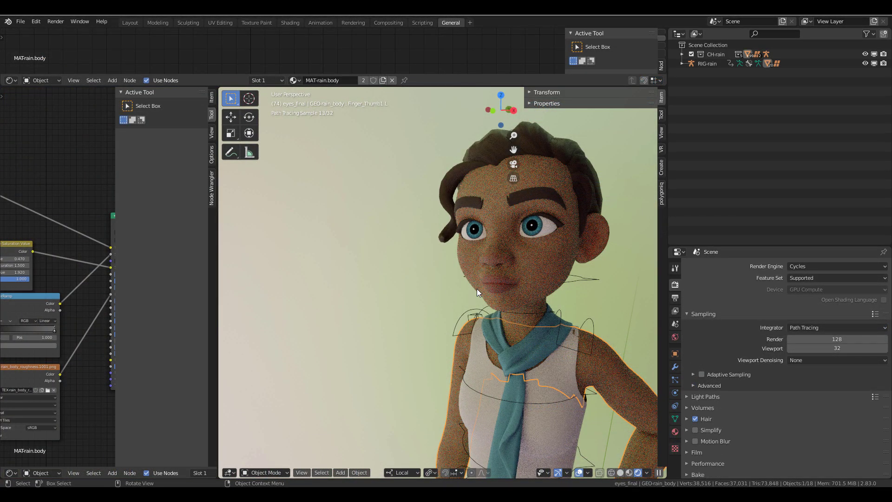
click(377, 280)
click(579, 473)
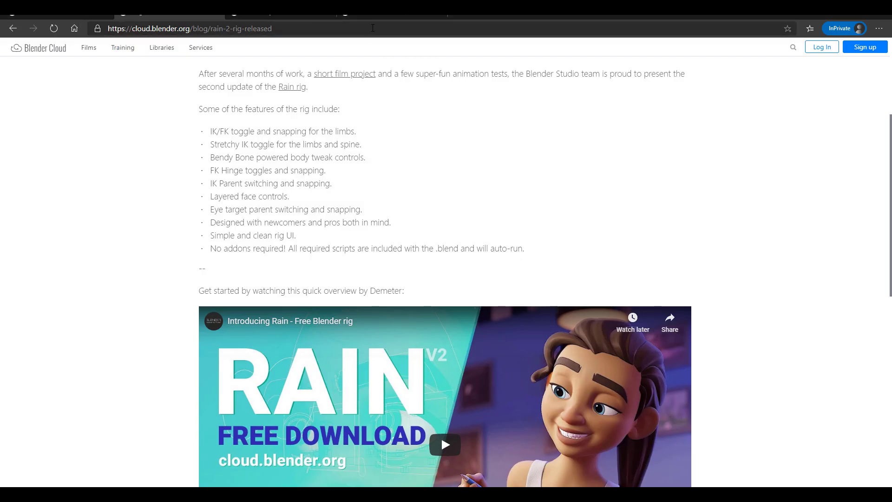
Switch to the browser, show the Rain v2.0 page on Blender Cloud and open the Vincent character page
click(390, 17)
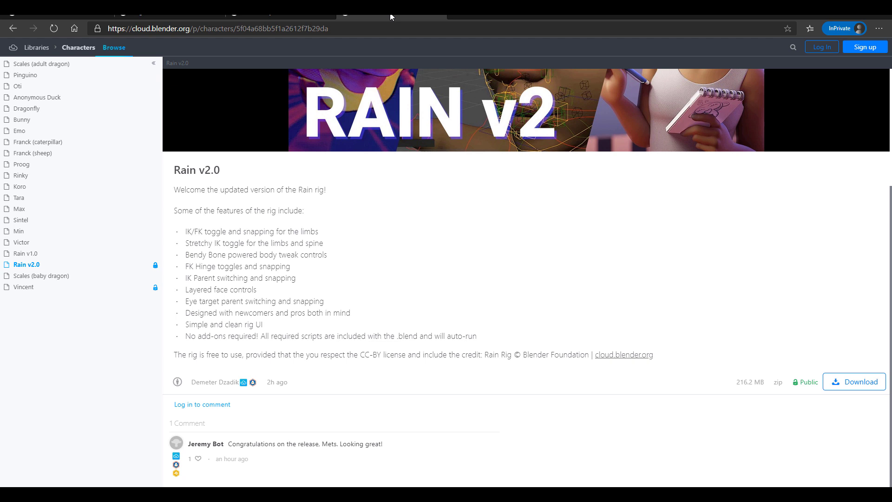
click(29, 289)
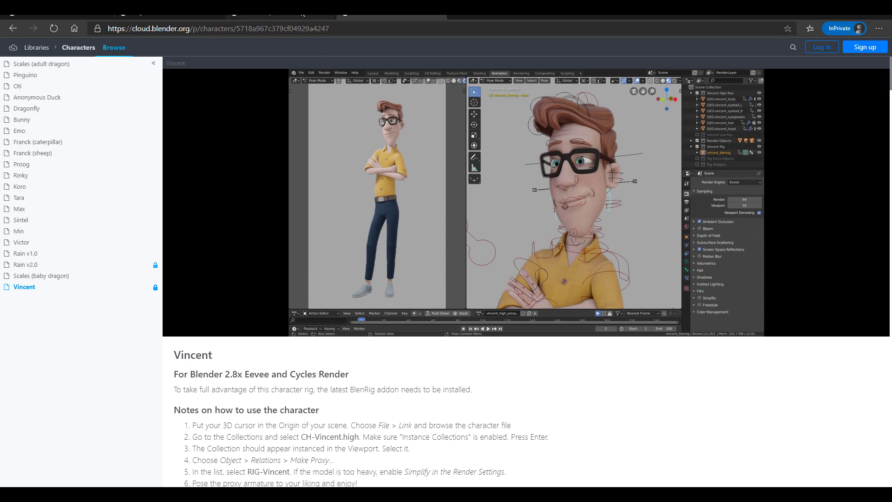
Go to the Blender Splash Screens collection, open the Blender 2.83 entry and view its artwork
click(302, 19)
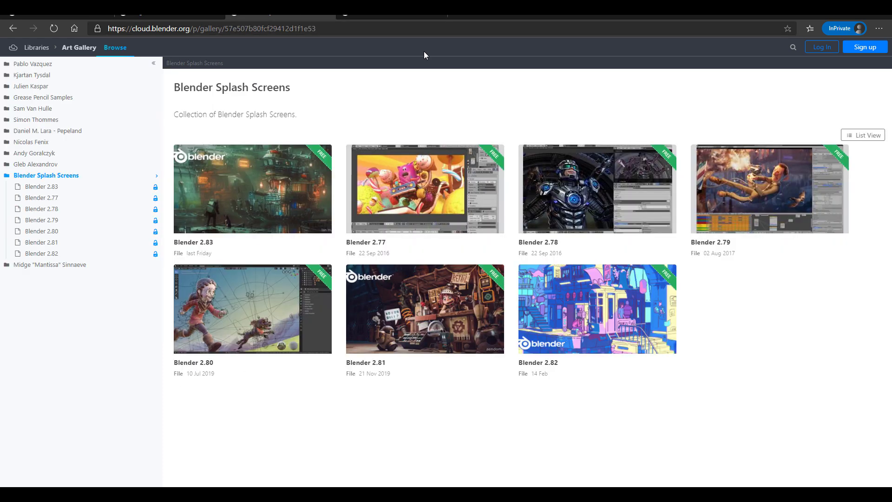
click(245, 207)
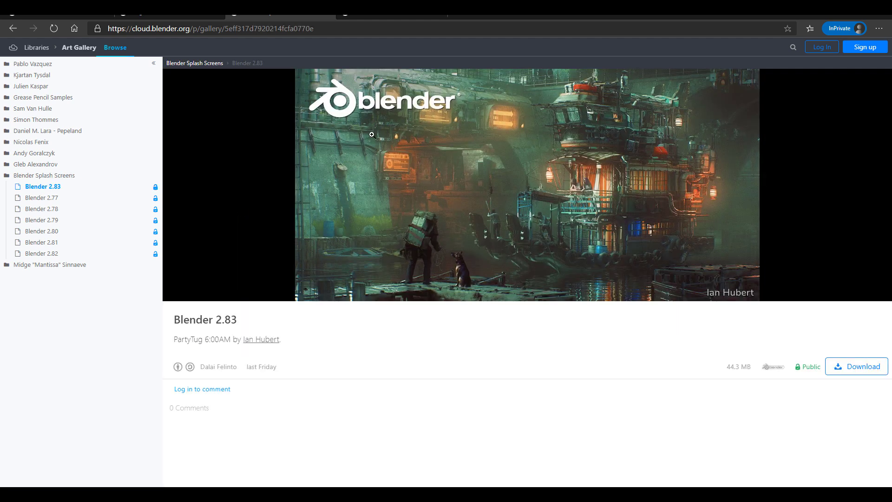
click(528, 160)
click(468, 427)
Open the Art Gallery main page and browse its Featured Content
click(79, 48)
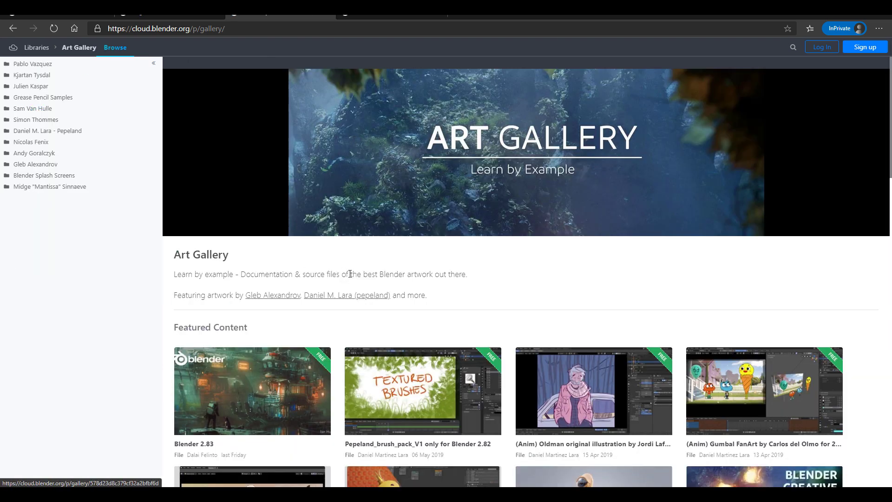
scroll(366, 321, down, 3)
scroll(366, 320, down, 1)
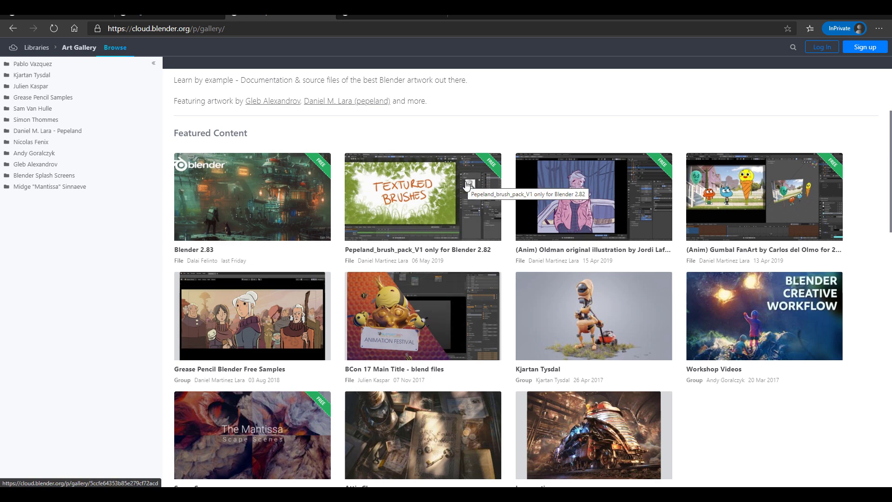
Switch to the Blender 2.83 splash scene in Blender and explore the houseboat set from outside the camera view
key(alt+Tab)
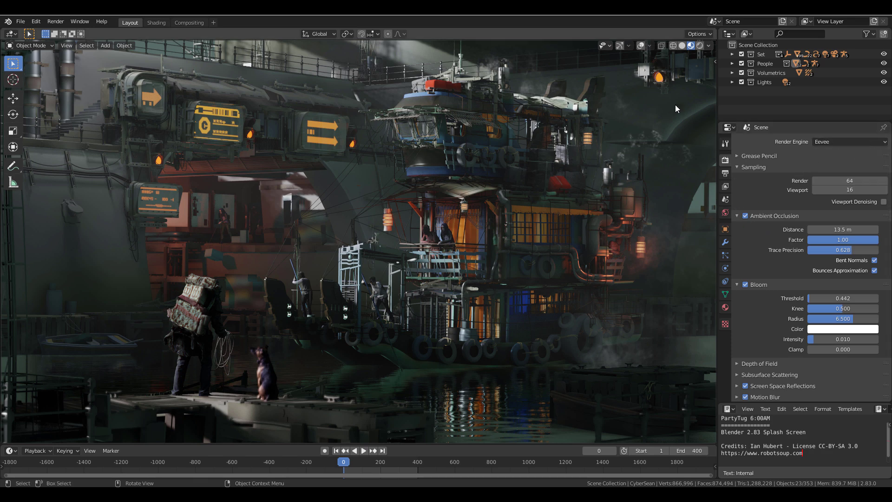
click(371, 227)
key(KP_0)
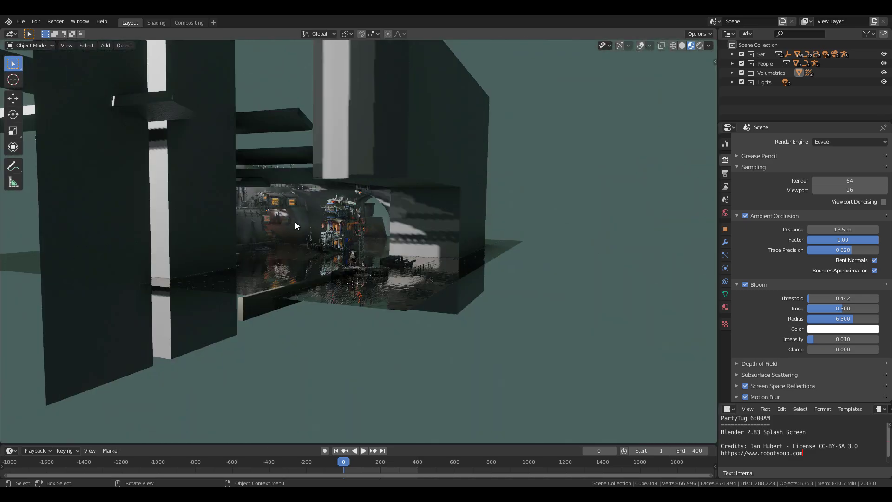
mouse_move(294, 222)
middle_down()
mouse_move(435, 238)
mouse_move(350, 266)
mouse_move(229, 259)
mouse_move(277, 282)
mouse_move(458, 266)
mouse_move(408, 241)
mouse_move(308, 225)
mouse_move(350, 232)
middle_up()
scroll(307, 224, up, 8)
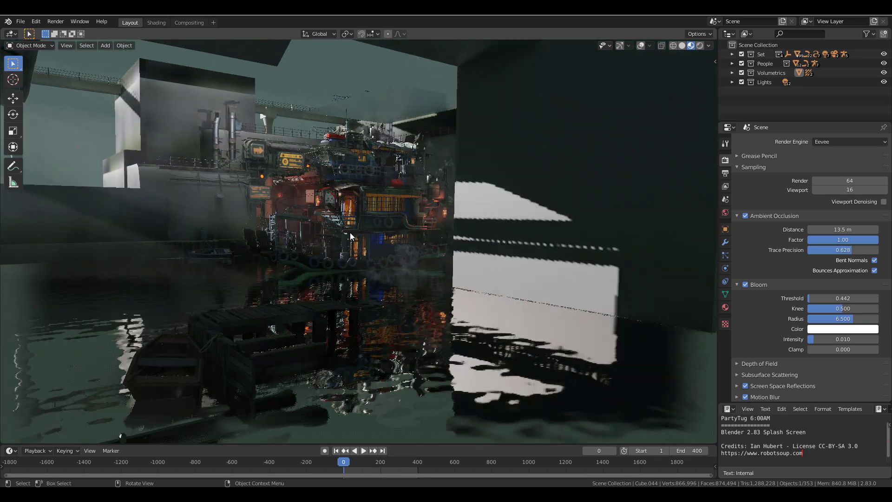
Show the viewport overlays and gizmos and examine the whole splash scene set from outside
click(641, 46)
click(619, 45)
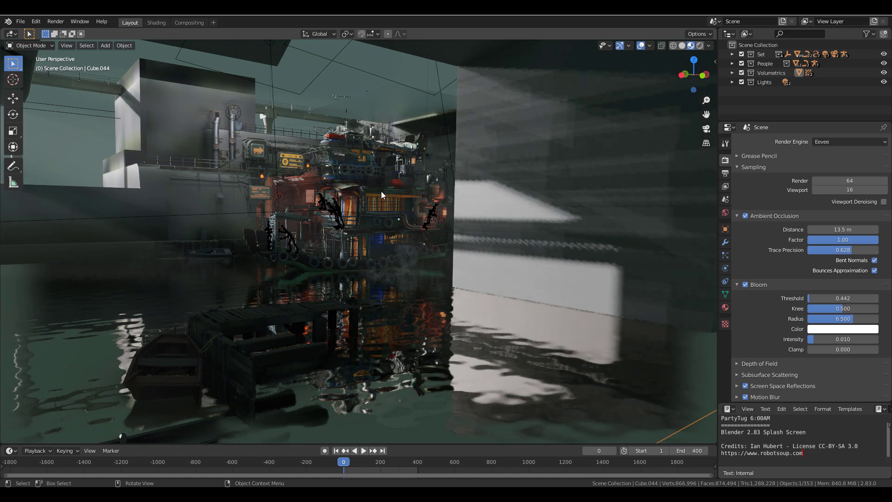
scroll(381, 191, down, 8)
middle_drag(381, 194, 404, 205)
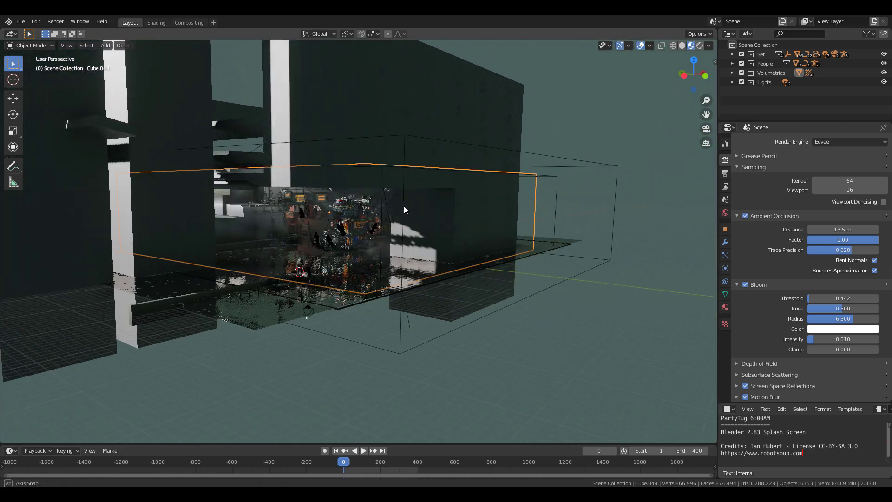
Select the scene's camera and examine the dock and houseboat up close
middle_drag(339, 318, 346, 317)
scroll(374, 319, up, 1)
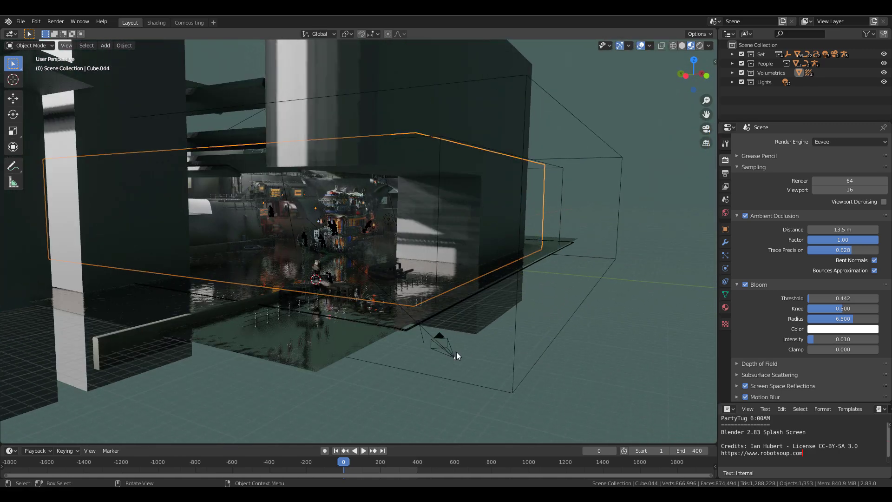
click(441, 335)
scroll(341, 299, up, 6)
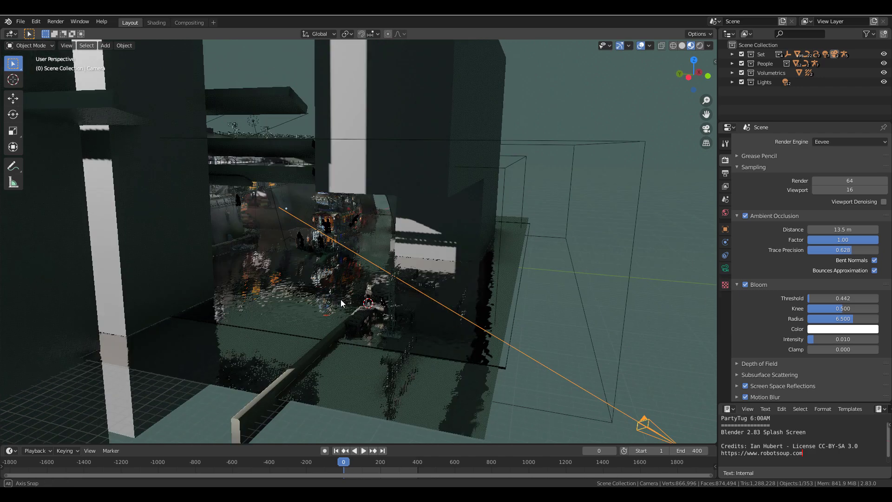
shift+middle_drag(412, 305, 375, 168)
scroll(373, 168, up, 4)
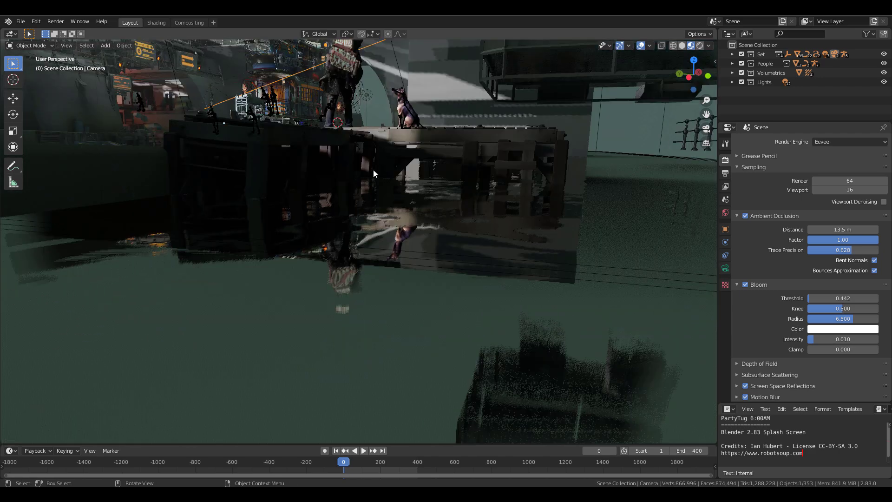
shift+middle_drag(395, 202, 394, 283)
scroll(393, 300, up, 5)
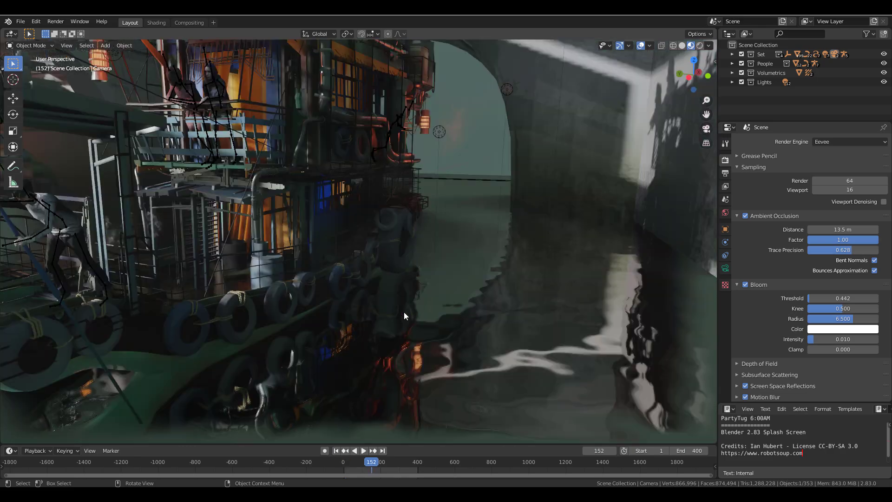
Look at the backpacked figure and dog on the dock, and scrub the animation to frame 305
scroll(404, 311, down, 5)
scroll(515, 306, down, 5)
mouse_move(515, 306)
middle_down()
mouse_move(509, 297)
mouse_move(520, 301)
middle_up()
scroll(519, 302, up, 5)
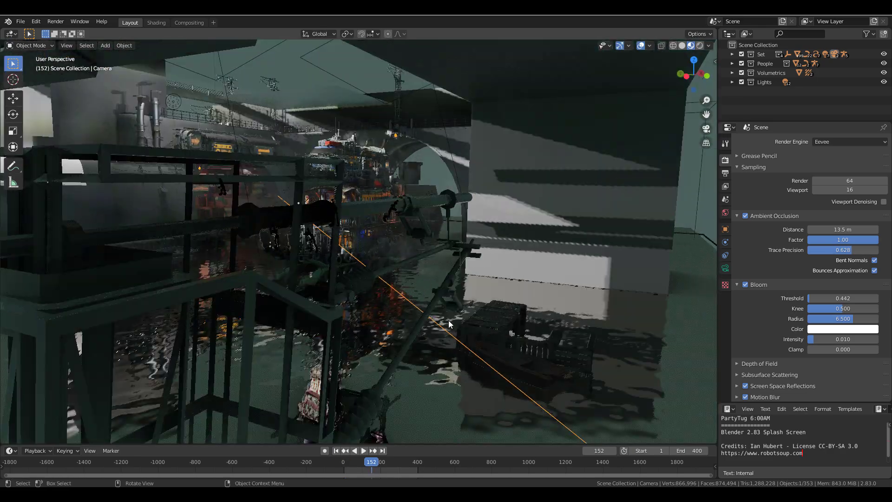
shift+middle_drag(414, 306, 409, 271)
scroll(409, 271, down, 4)
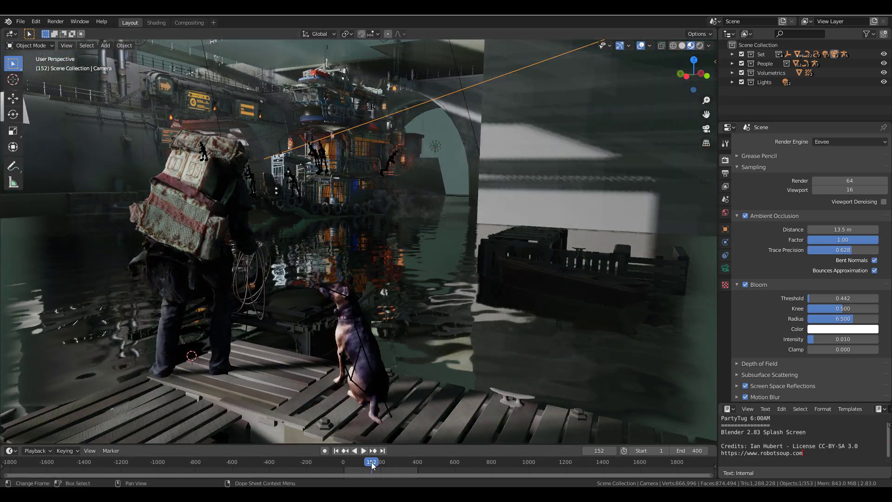
drag(372, 462, 399, 457)
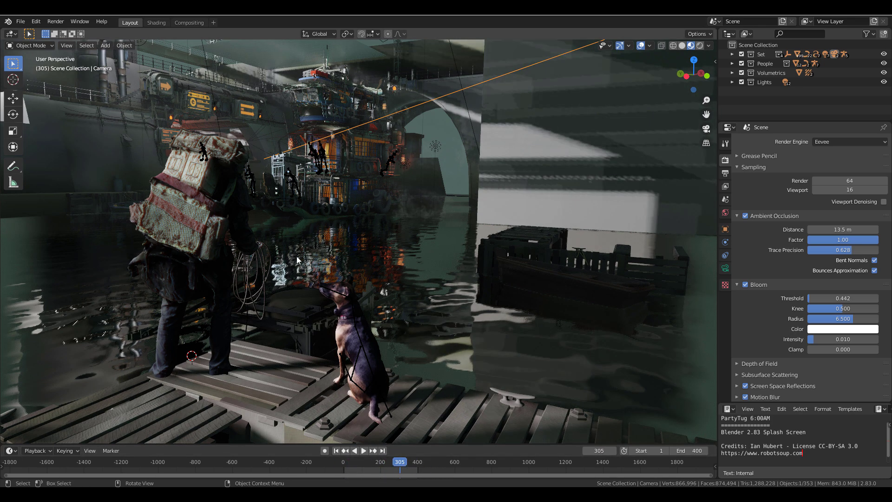
Put the dog's armature in Pose Mode and rotate its head bone by about -6°
click(342, 295)
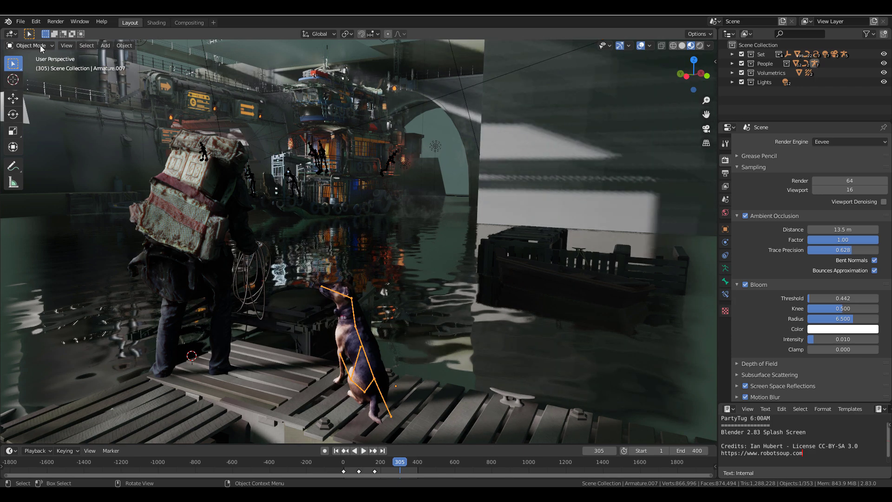
click(42, 46)
click(31, 77)
click(335, 292)
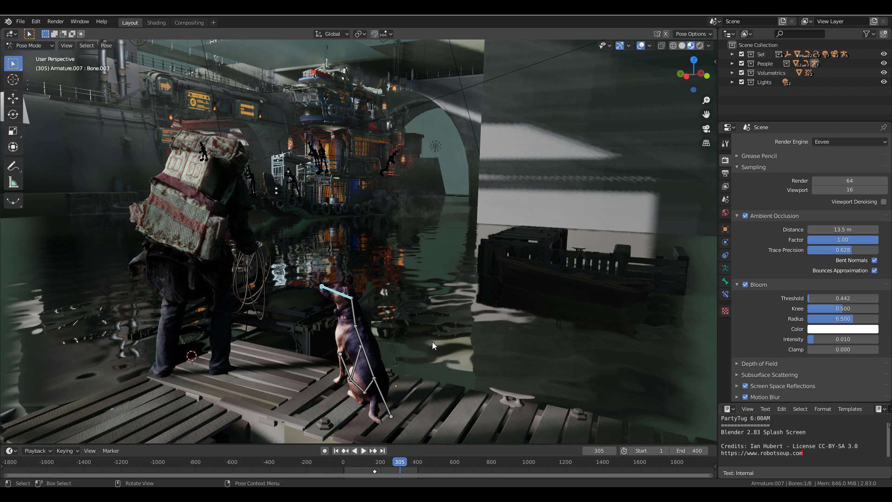
key(r)
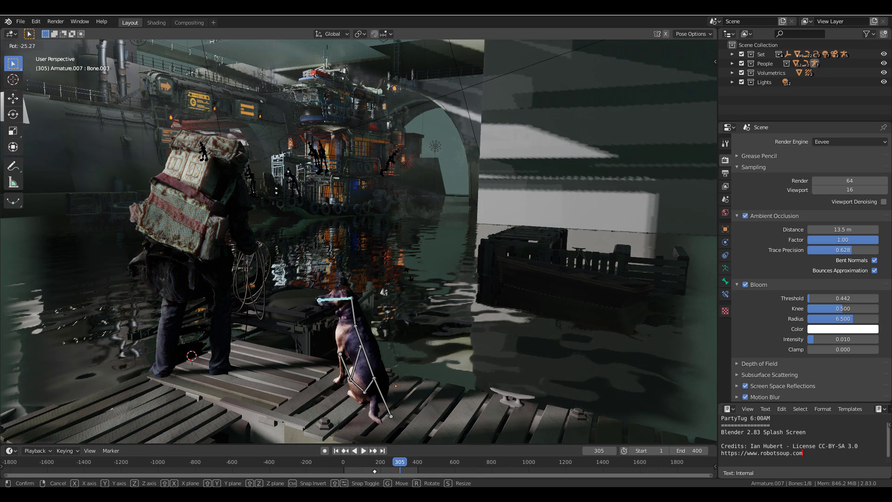
click(372, 265)
Return to Object Mode and select the gondolier figure at the front of the houseboat
shift+middle_drag(389, 252, 418, 298)
scroll(366, 213, up, 6)
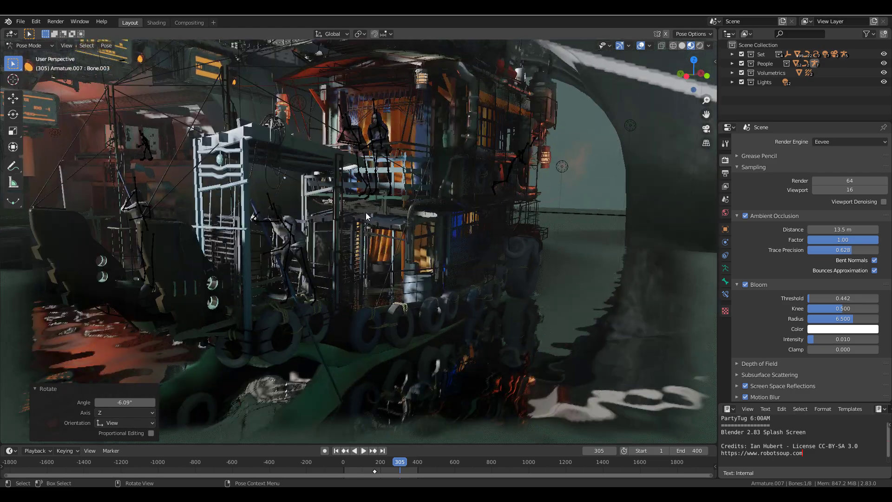
click(30, 48)
click(36, 56)
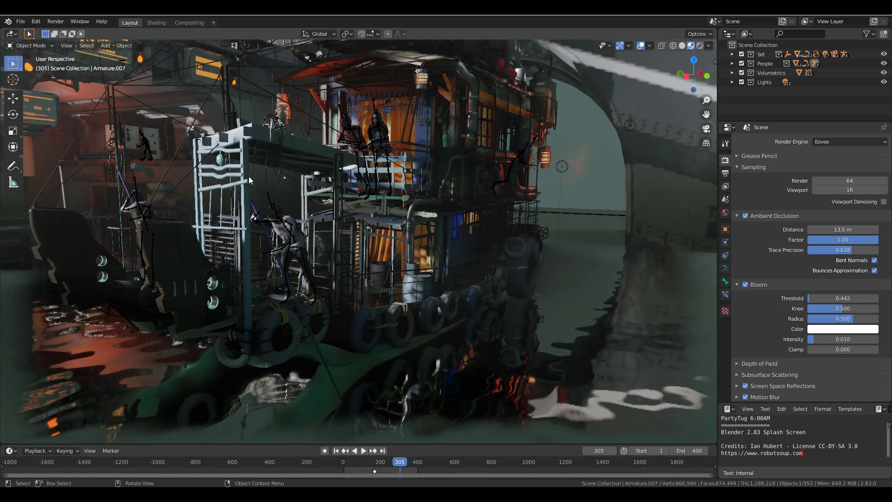
shift+middle_drag(356, 246, 325, 297)
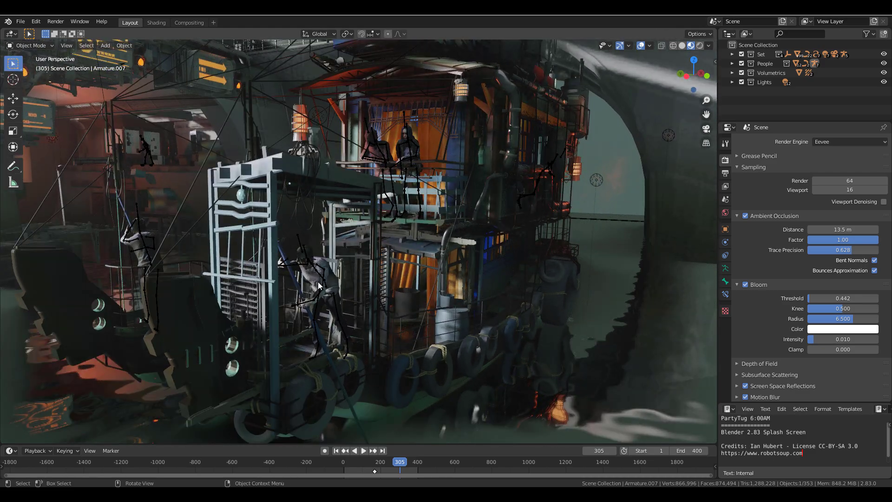
click(311, 304)
View the set through the camera, and examine the houseboat and the illuminated signs above the tunnel
middle_drag(372, 317, 666, 265)
scroll(422, 181, down, 5)
scroll(666, 264, up, 1)
key(KP_0)
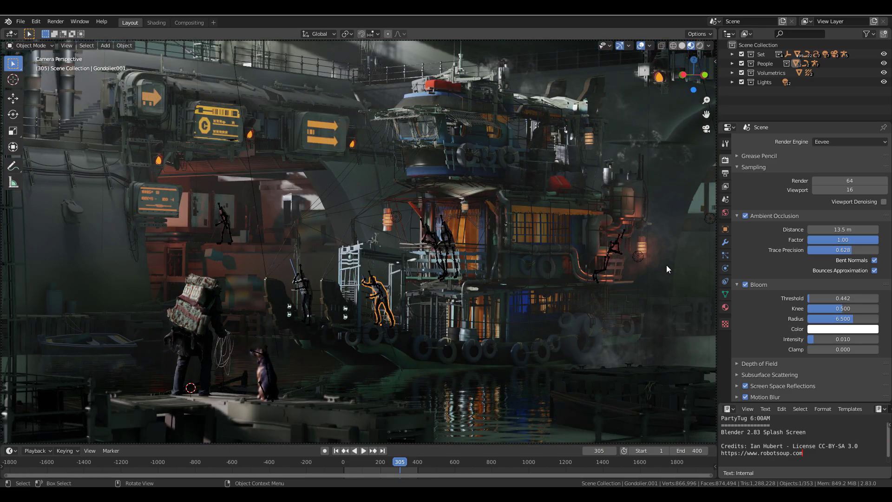
middle_drag(351, 191, 444, 178)
scroll(356, 212, up, 6)
shift+middle_drag(285, 229, 540, 244)
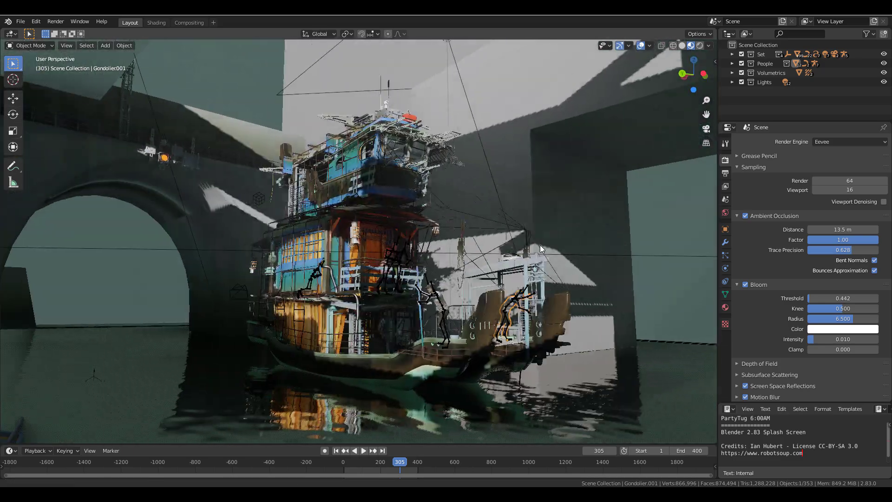
scroll(448, 202, up, 6)
shift+middle_drag(334, 188, 349, 317)
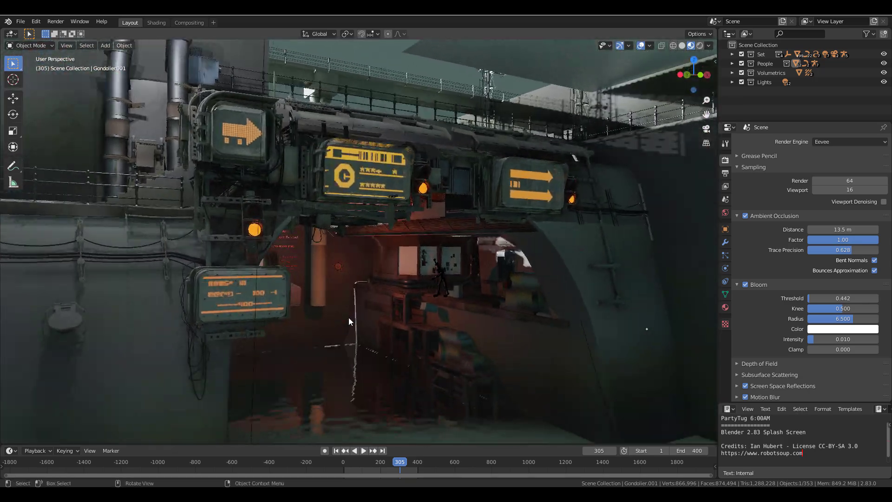
scroll(348, 317, up, 2)
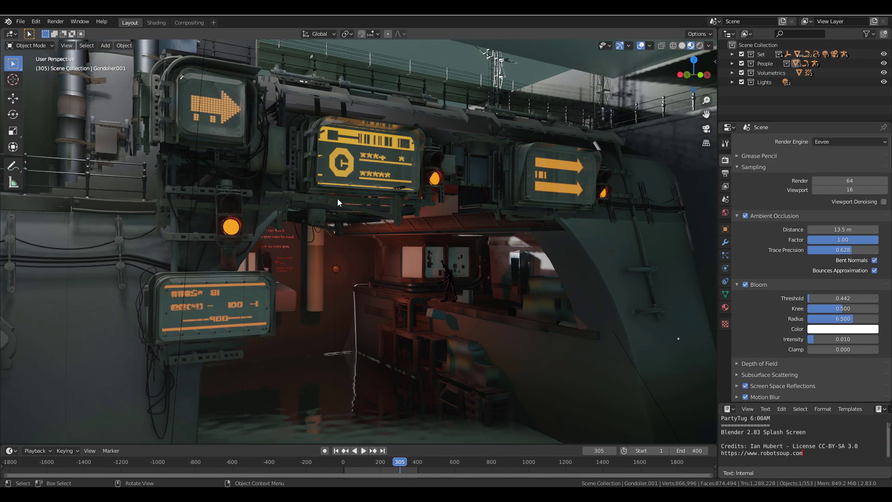
Scrub the animation back to frame 0 and forward to frame 333 while viewing the houseboat and signs
middle_drag(422, 242, 470, 270)
drag(400, 461, 322, 445)
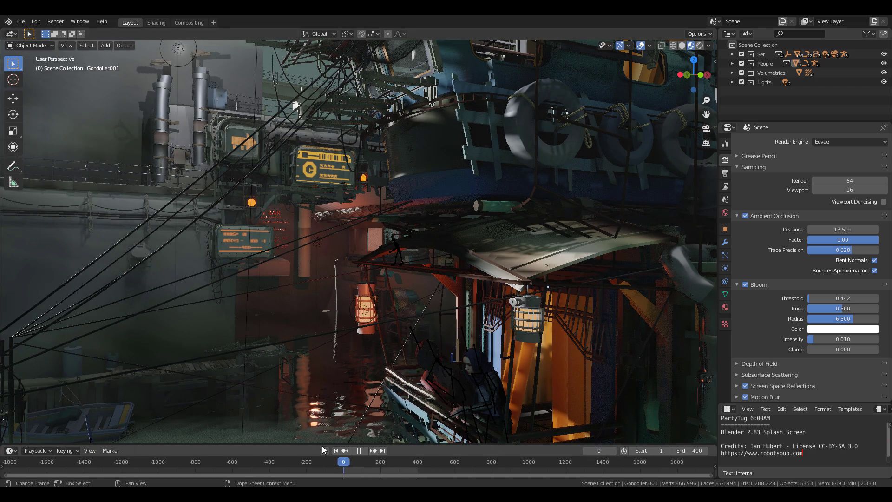
mouse_move(396, 459)
mouse_down()
mouse_move(390, 465)
mouse_move(405, 462)
mouse_up()
Select and frame the arrow sign's housing, and examine the surrounding walkway, pipes and sign structure
shift+middle_drag(332, 233, 278, 183)
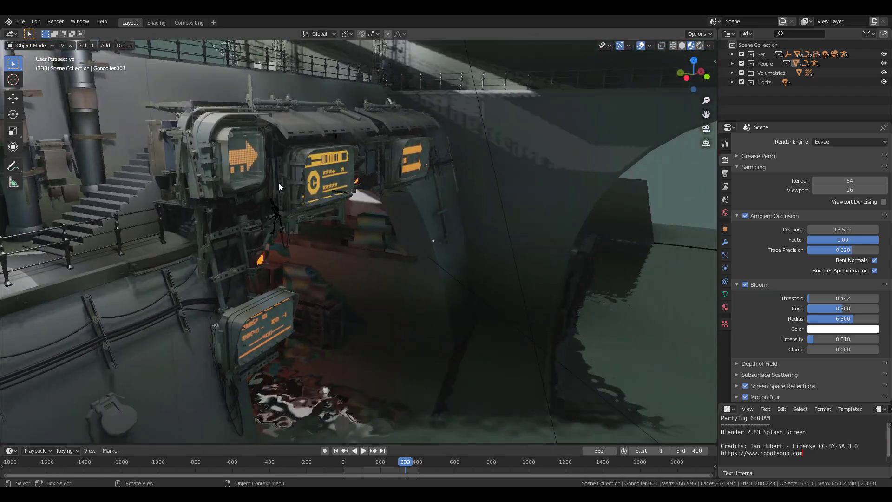
click(263, 160)
key(KP_Decimal)
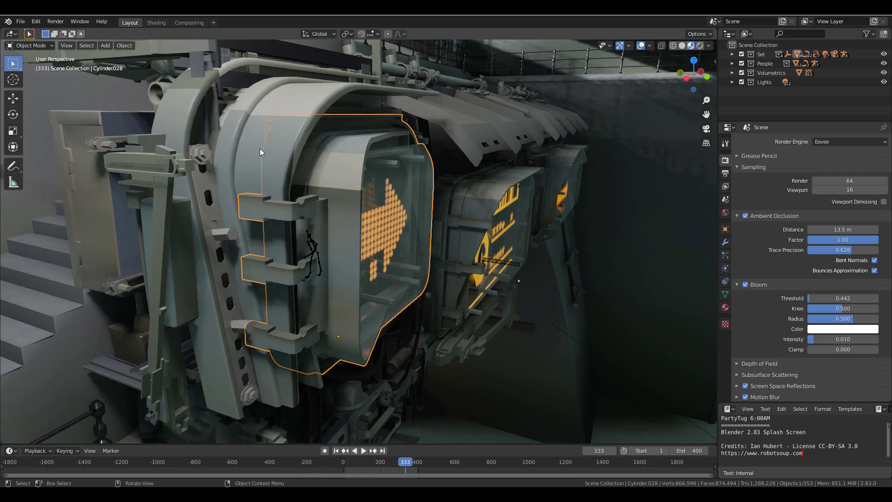
scroll(260, 149, down, 3)
shift+middle_drag(260, 149, 498, 369)
scroll(510, 292, up, 4)
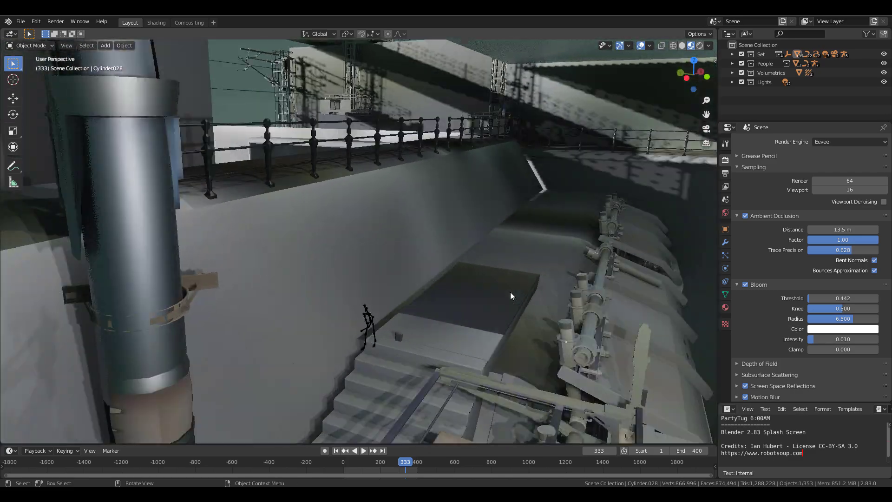
middle_drag(465, 324, 280, 162)
scroll(389, 269, up, 5)
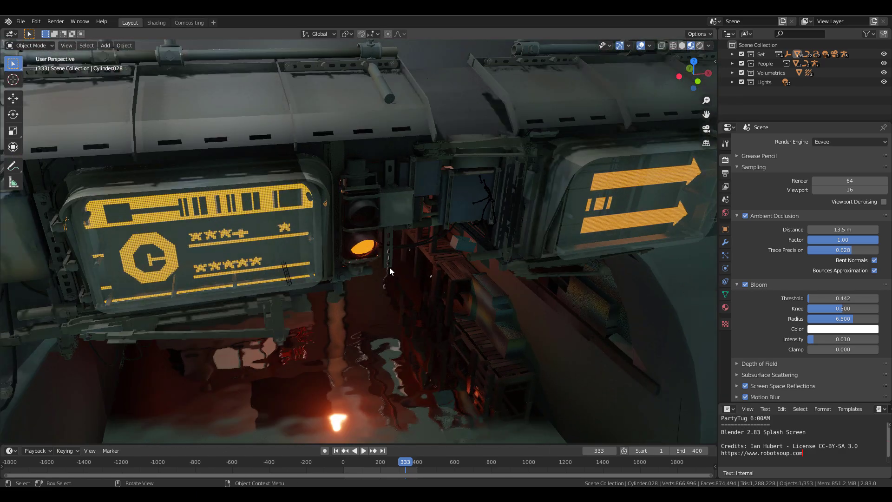
Look into the tunnel behind the signs and frame the masked figure beside the Secret Bar wall text
shift+middle_drag(390, 268, 258, 5)
middle_drag(355, 327, 333, 294)
middle_drag(369, 360, 414, 360)
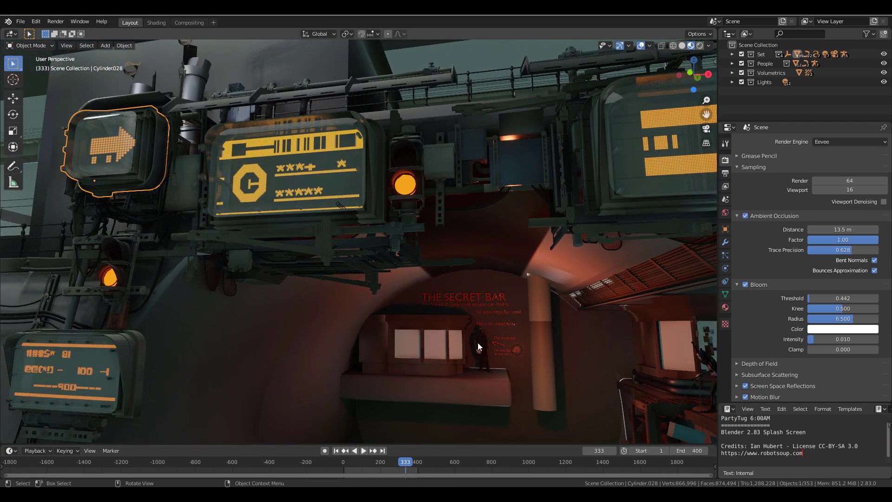
click(479, 341)
key(KP_Decimal)
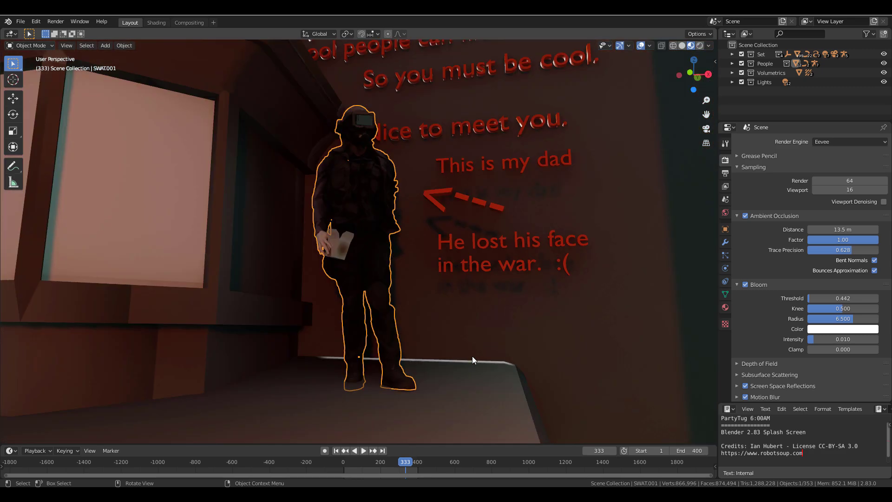
middle_drag(474, 361, 379, 306)
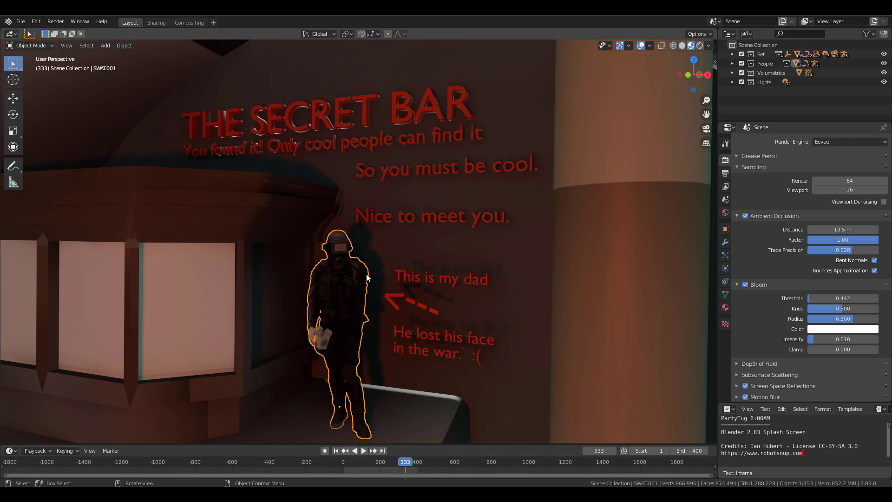
shift+middle_drag(351, 275, 345, 212)
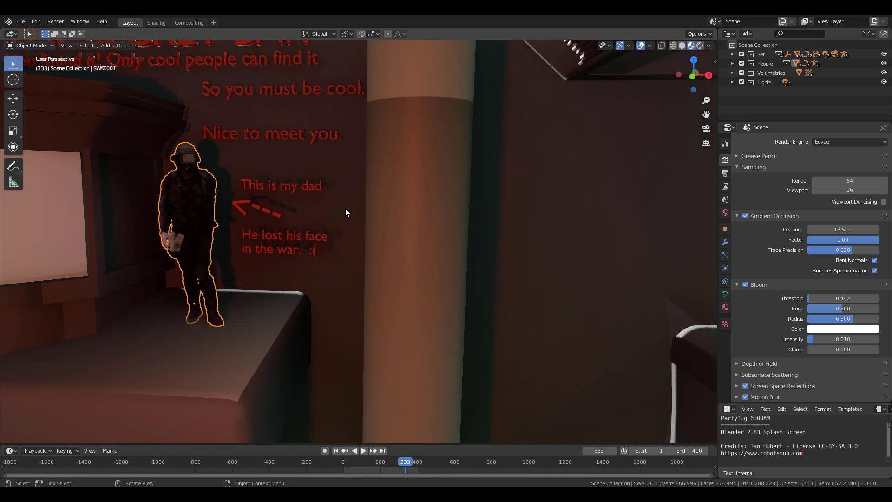
Select the other armoured figure in the tunnel and look back over the houseboat
middle_drag(328, 264, 378, 206)
click(475, 201)
middle_drag(330, 228, 402, 281)
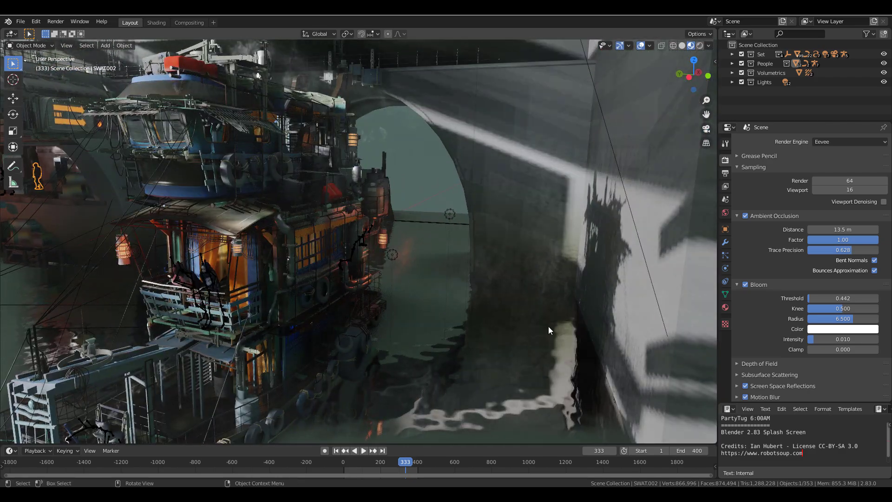
Select the steam plane beside the houseboat, inspect the set from outside, and return to the camera view
middle_drag(463, 300, 465, 228)
click(453, 217)
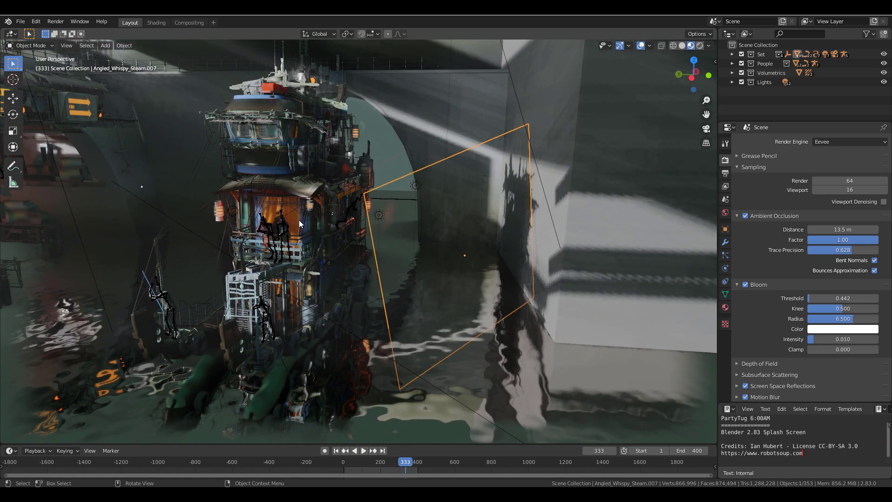
middle_drag(299, 219, 363, 231)
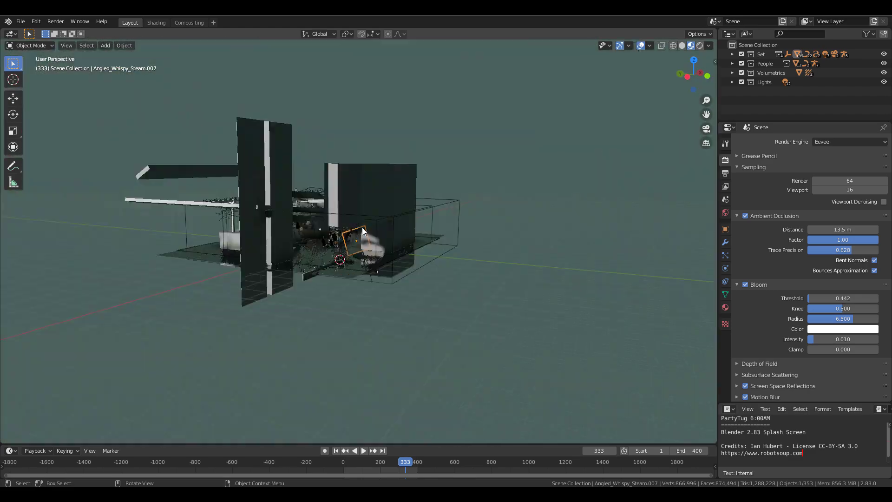
scroll(363, 231, up, 8)
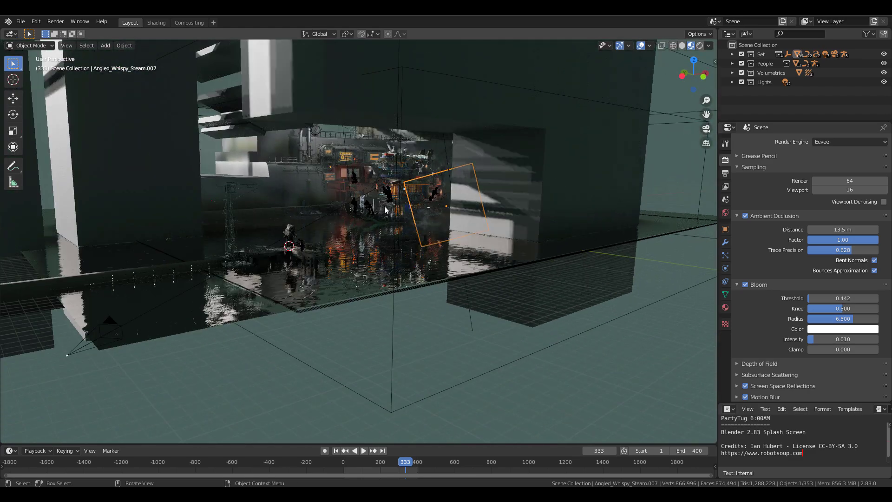
key(KP_0)
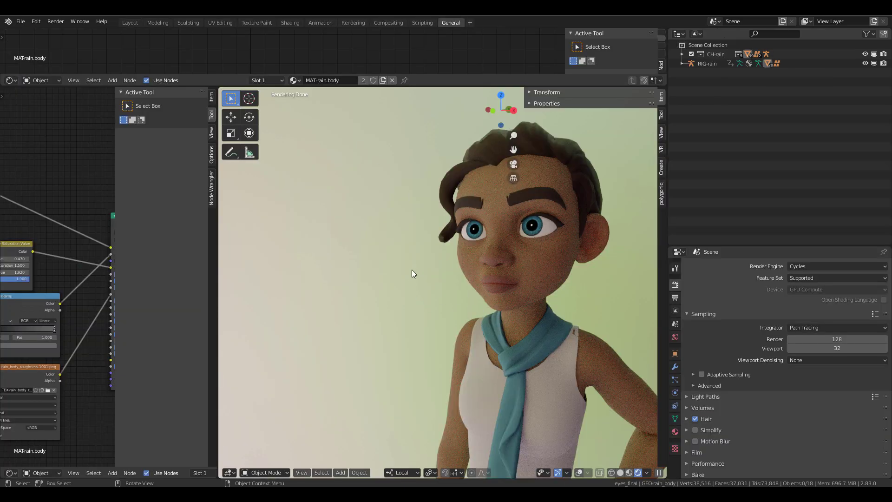
Examine the Rain character's face, side and upper body in the Cycles rendered viewport
scroll(412, 273, down, 5)
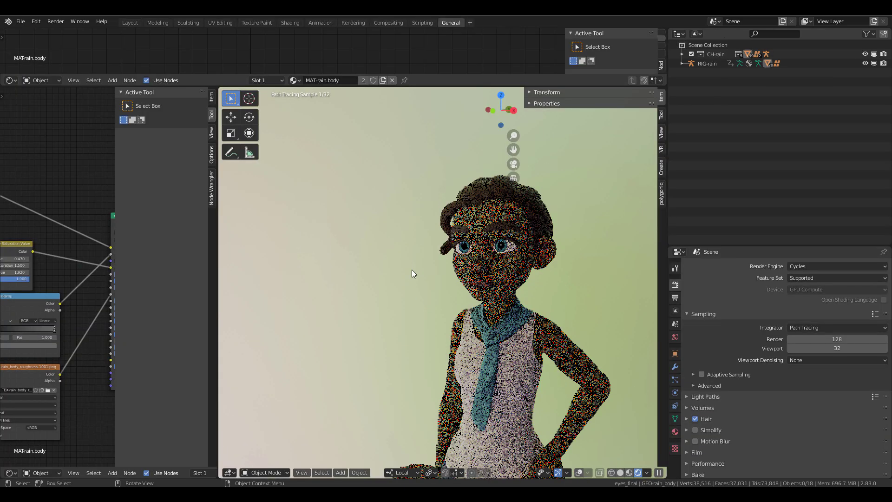
scroll(447, 278, up, 7)
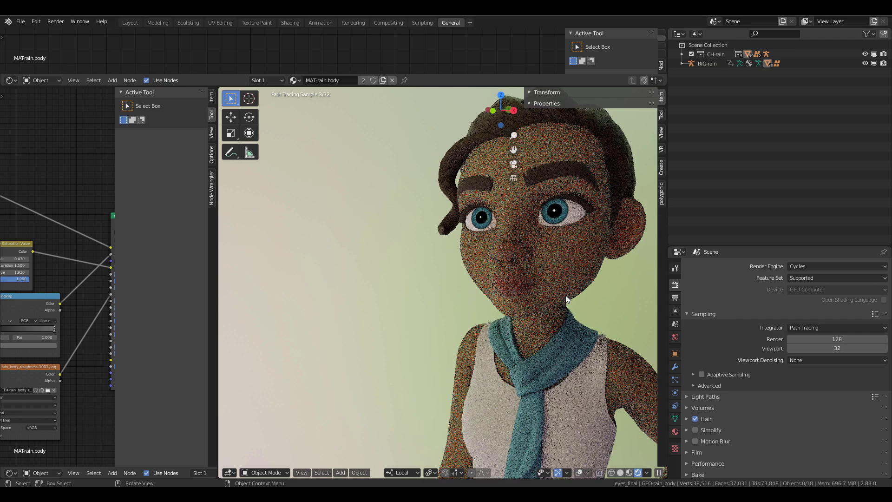
middle_drag(564, 294, 536, 293)
scroll(511, 311, down, 5)
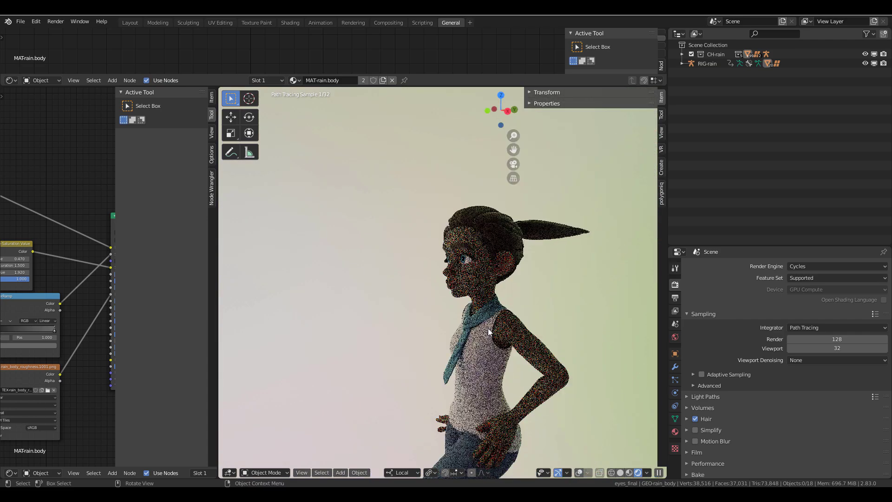
middle_drag(488, 328, 527, 297)
scroll(497, 339, up, 6)
scroll(497, 339, down, 3)
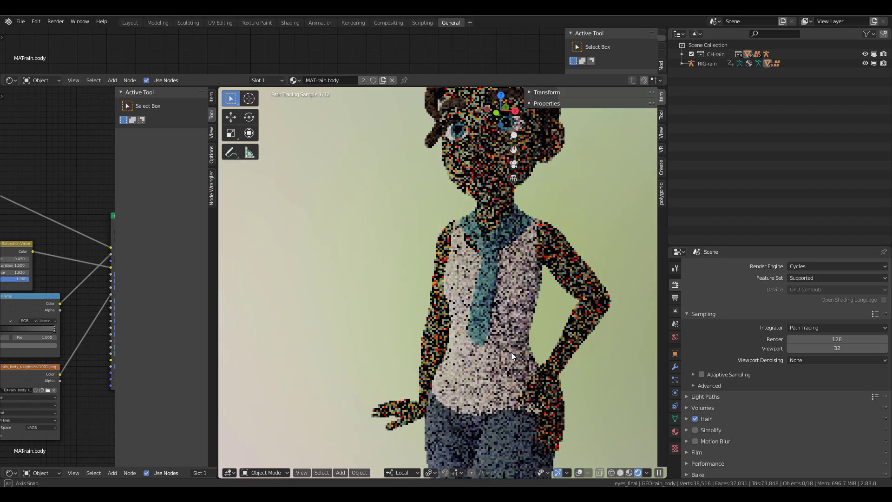
Look over the Rain character's full figure, deselect the rig, and view the head from the side
scroll(499, 292, down, 2)
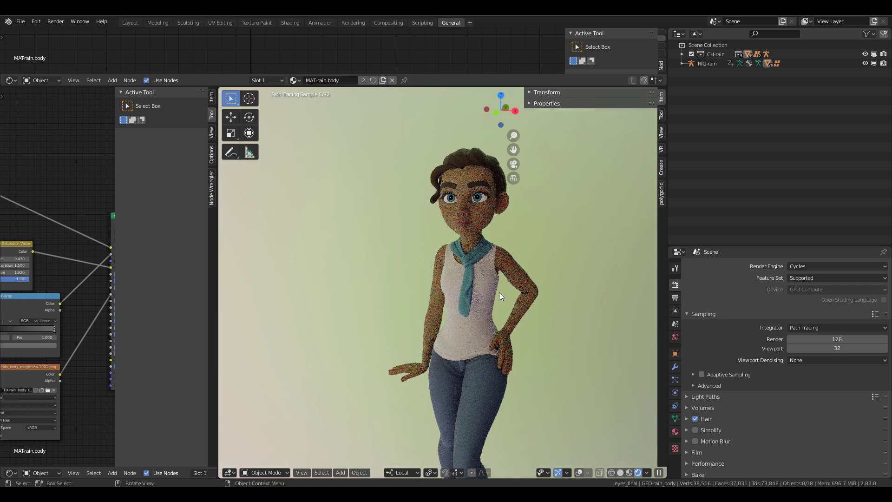
middle_drag(498, 292, 503, 301)
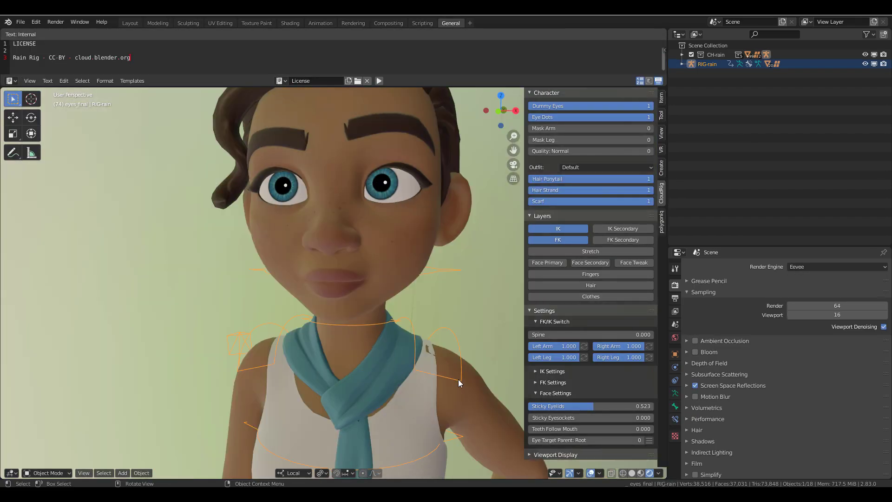
click(490, 306)
middle_drag(489, 306, 397, 306)
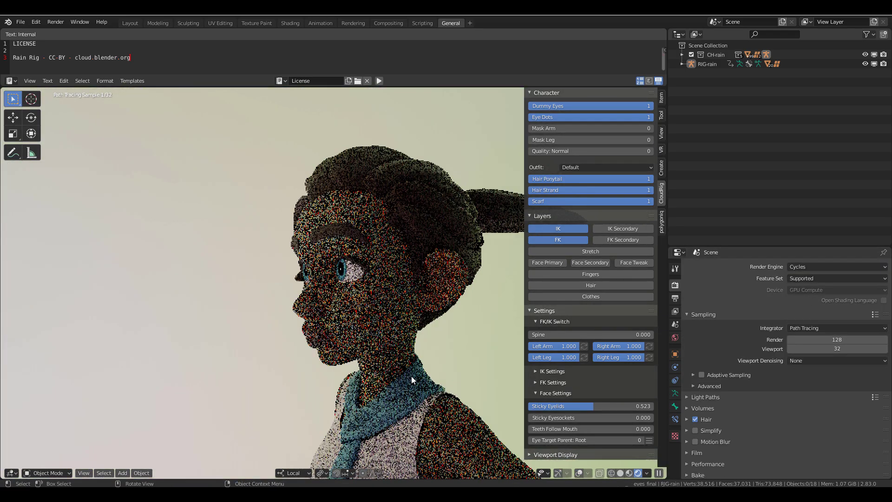
Set the Cycles viewport denoising to OptiX AI-Accelerated and inspect the character's face up close
click(836, 360)
click(836, 360)
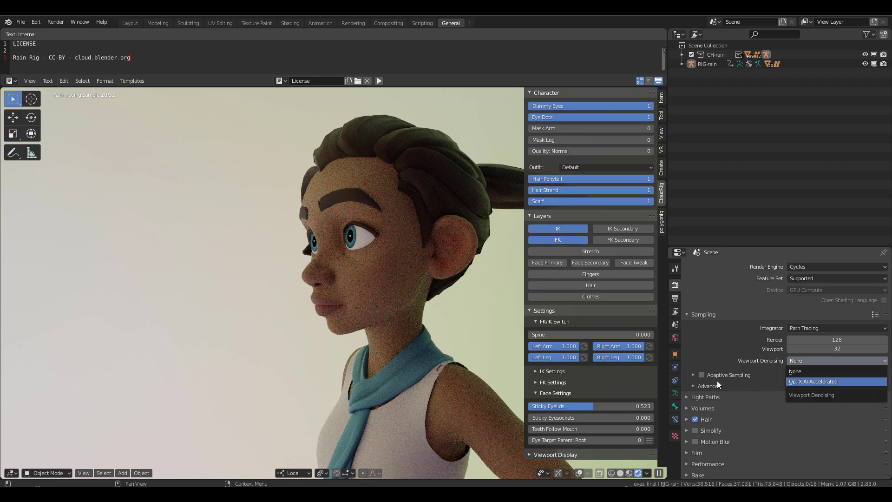
click(818, 380)
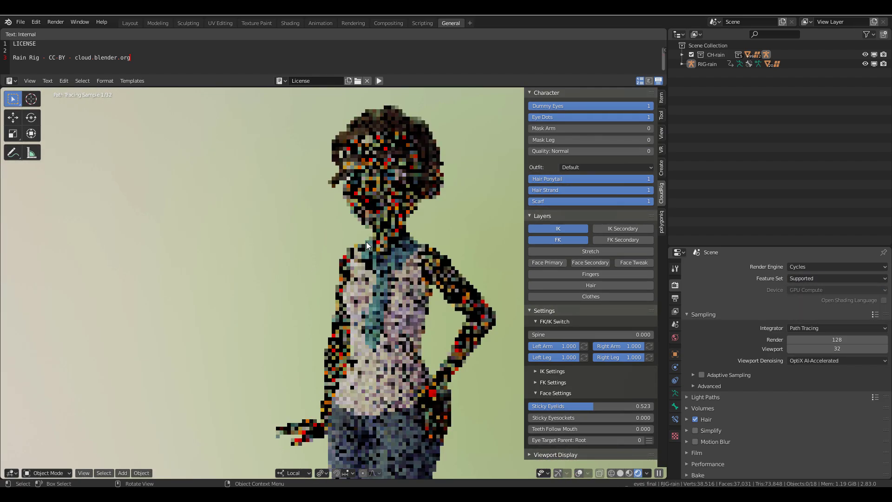
middle_drag(479, 198, 460, 260)
scroll(398, 261, up, 6)
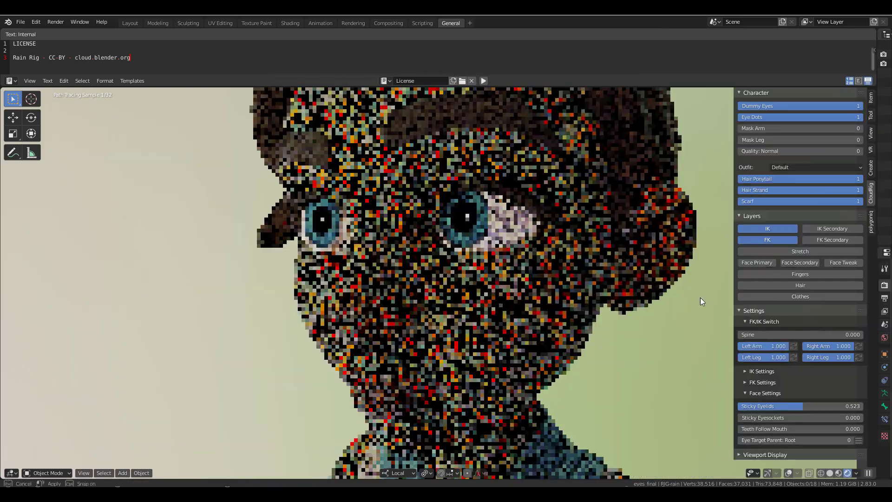
Collapse the License text editor to its header to enlarge the 3D viewport, and frame the character's face
scroll(701, 298, down, 4)
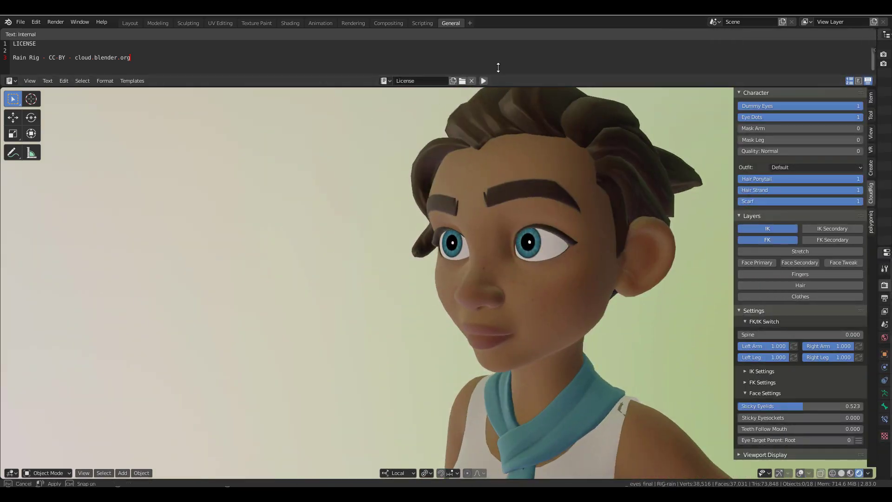
drag(497, 67, 498, 35)
scroll(521, 353, up, 1)
middle_drag(520, 353, 590, 354)
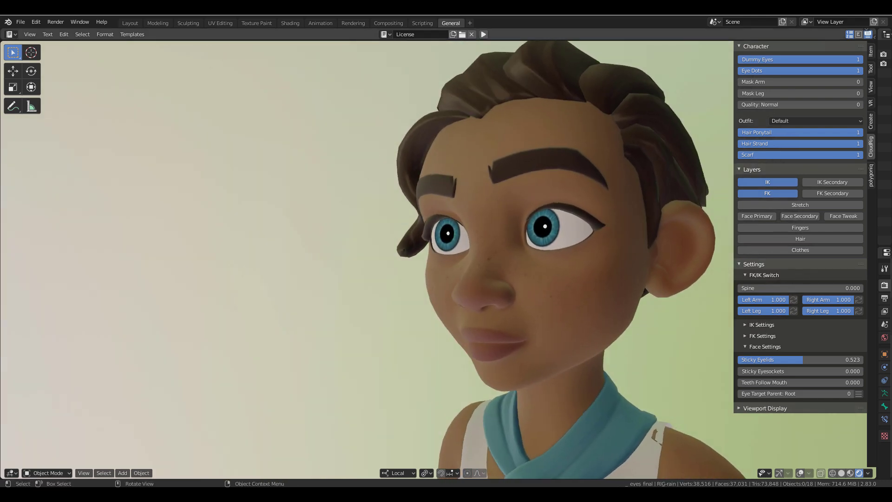